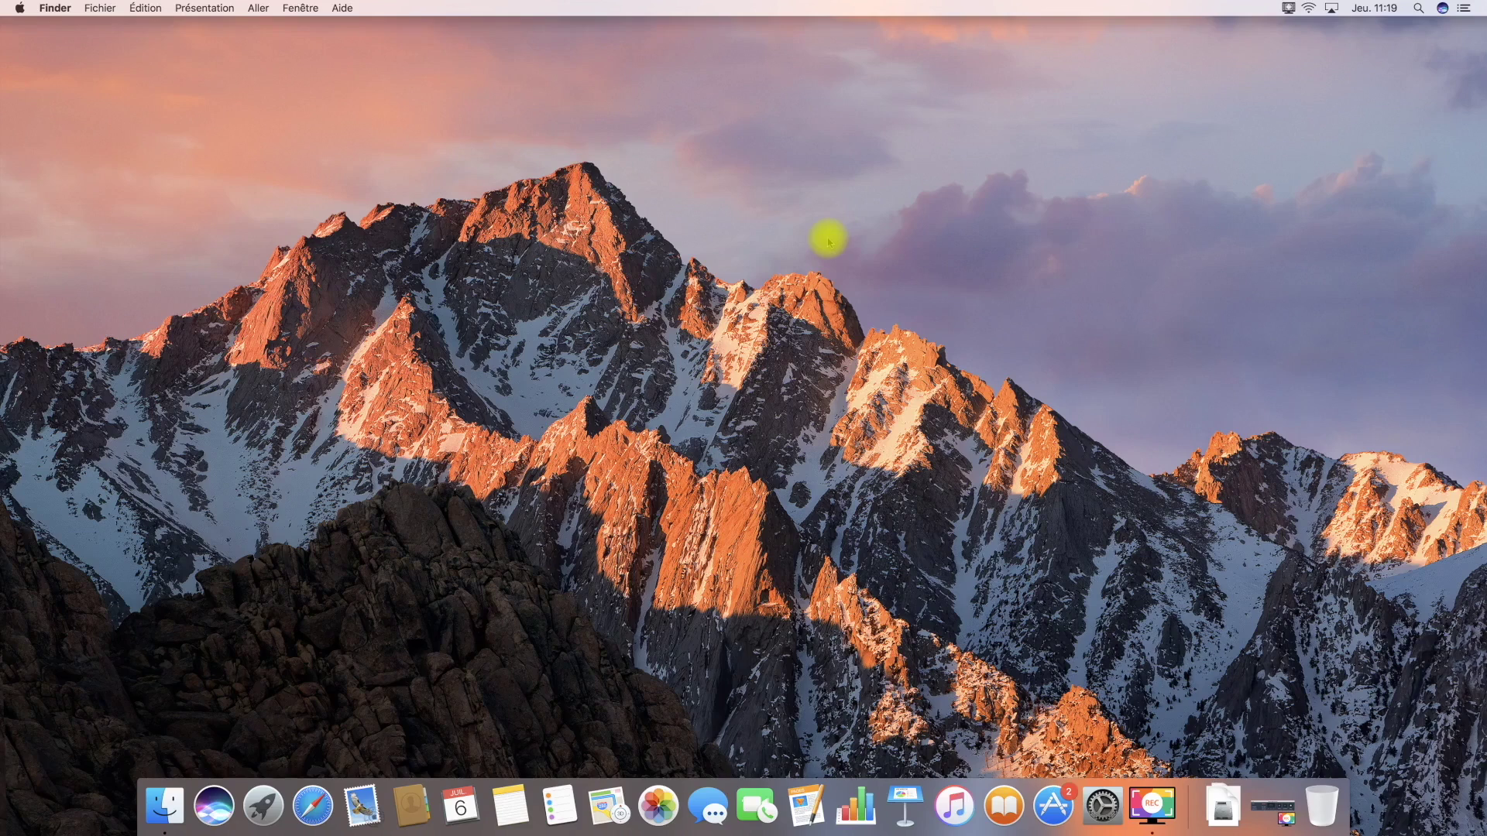
- Open a Finder window and give the file "Capture d'écran 2017-06-15 15.34.46.png" the Rouge tag
click(175, 798)
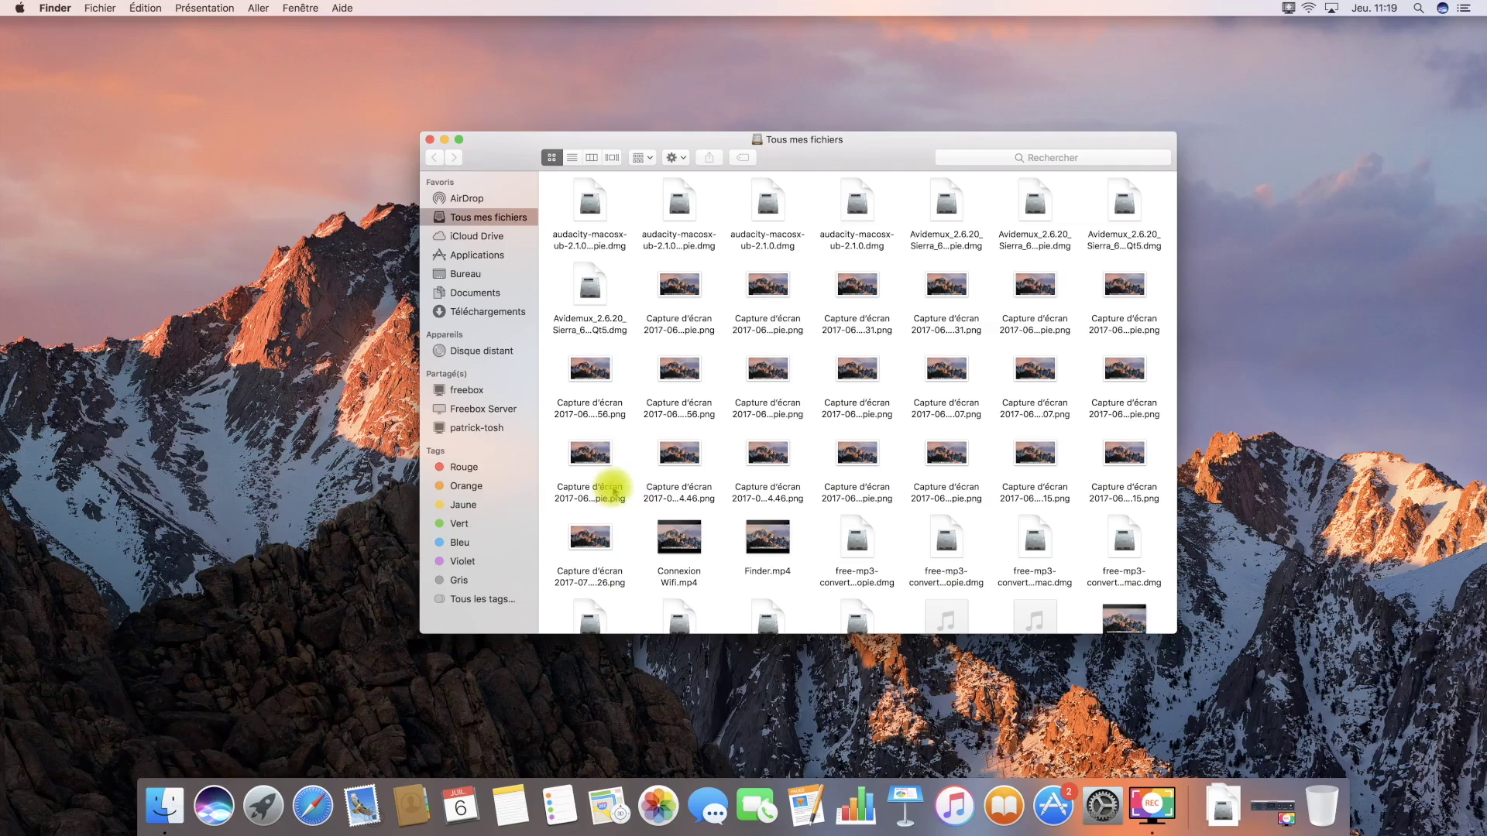
click(693, 463)
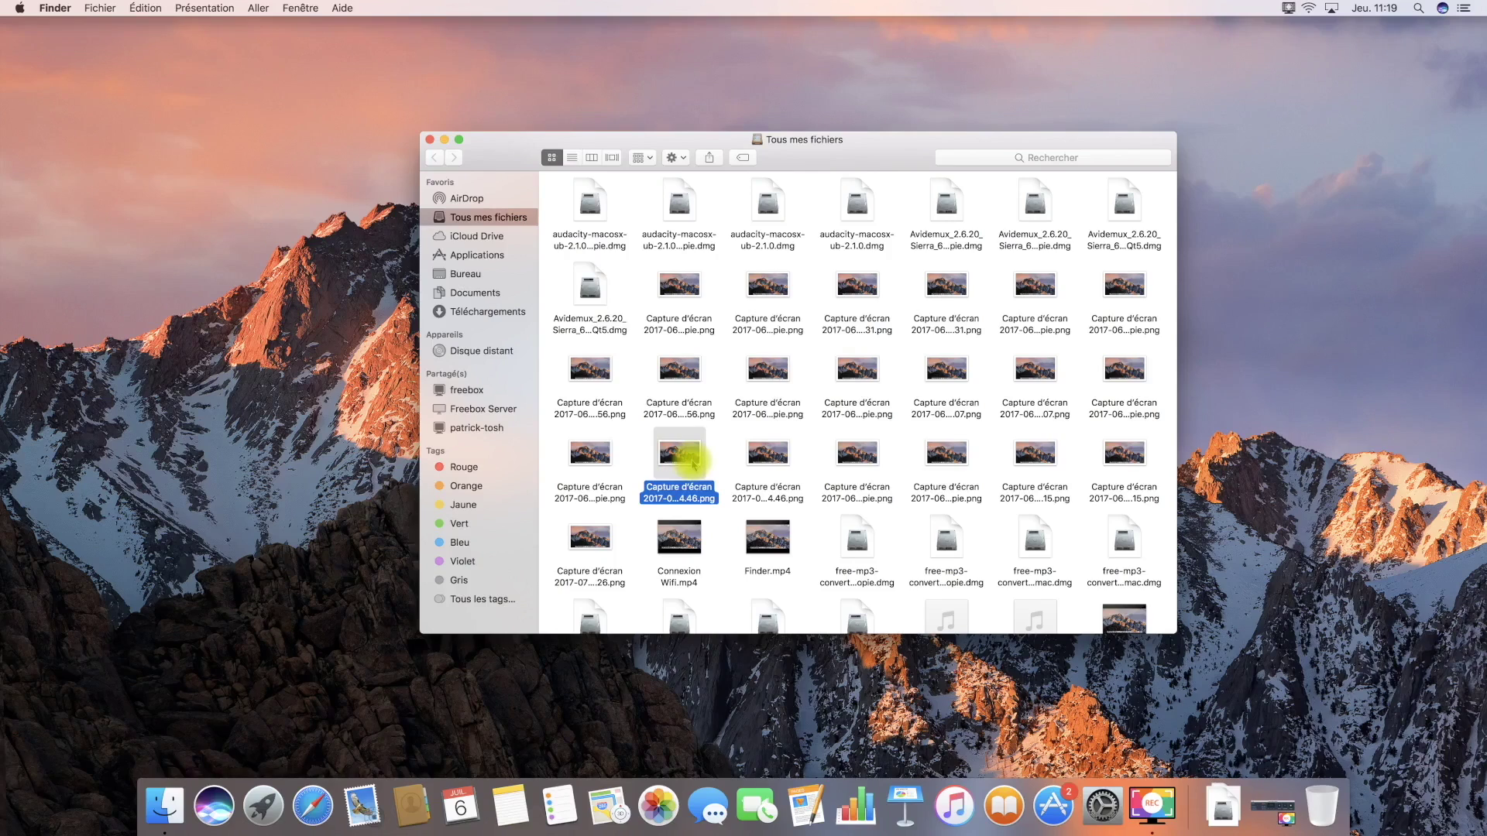
click(680, 164)
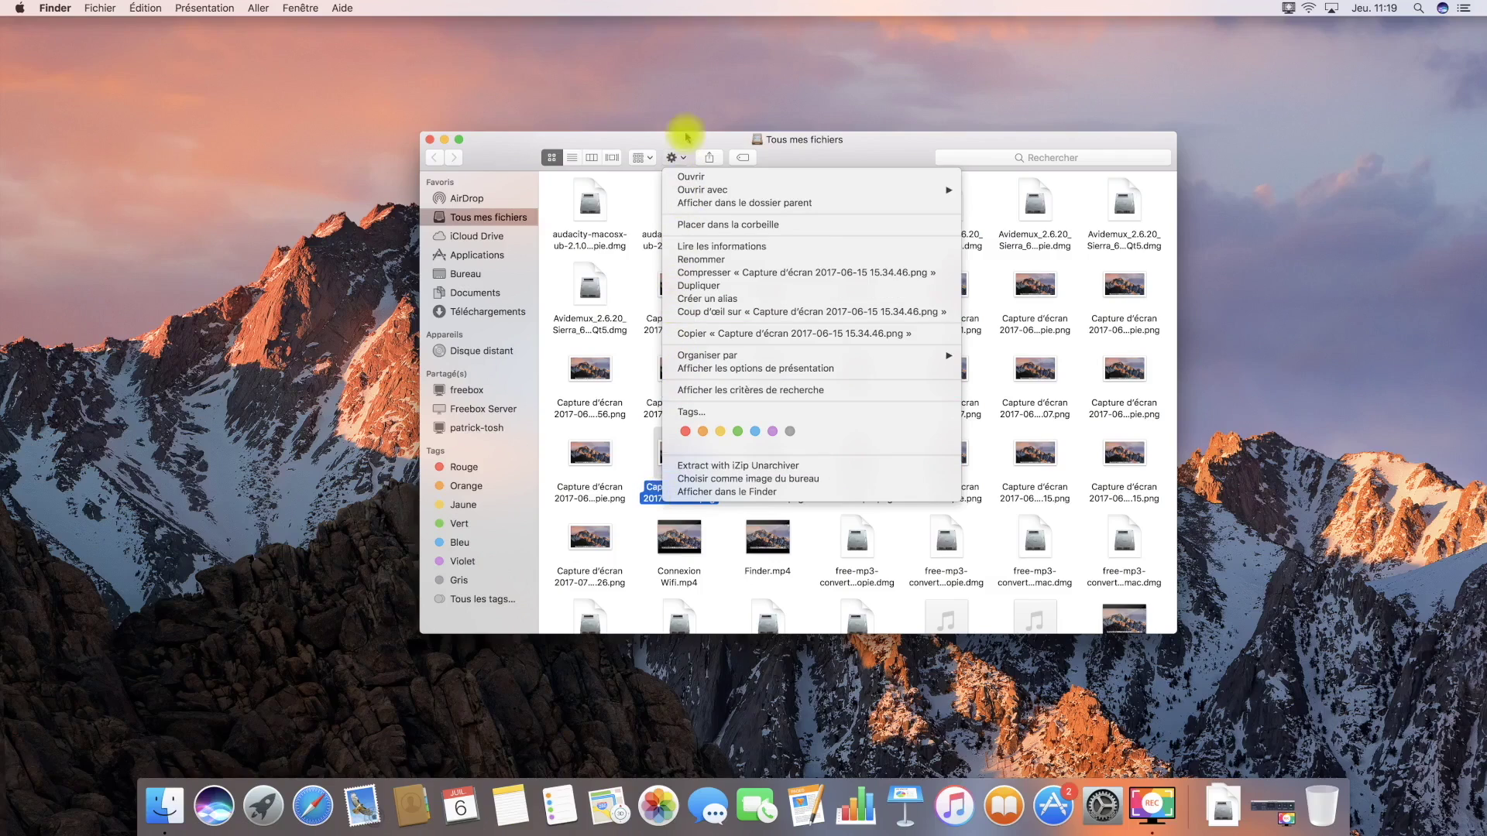
click(685, 431)
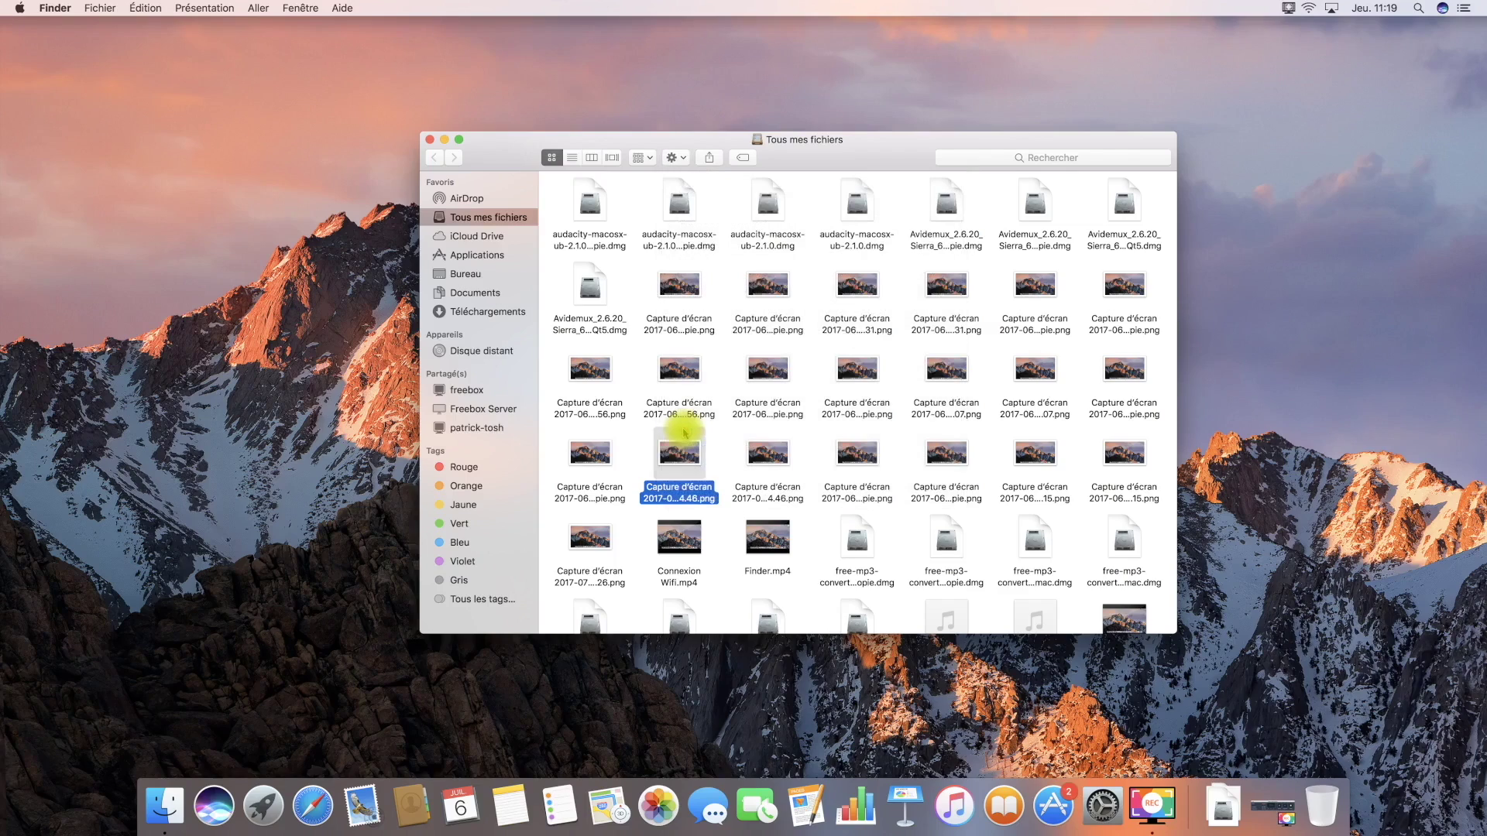
click(649, 487)
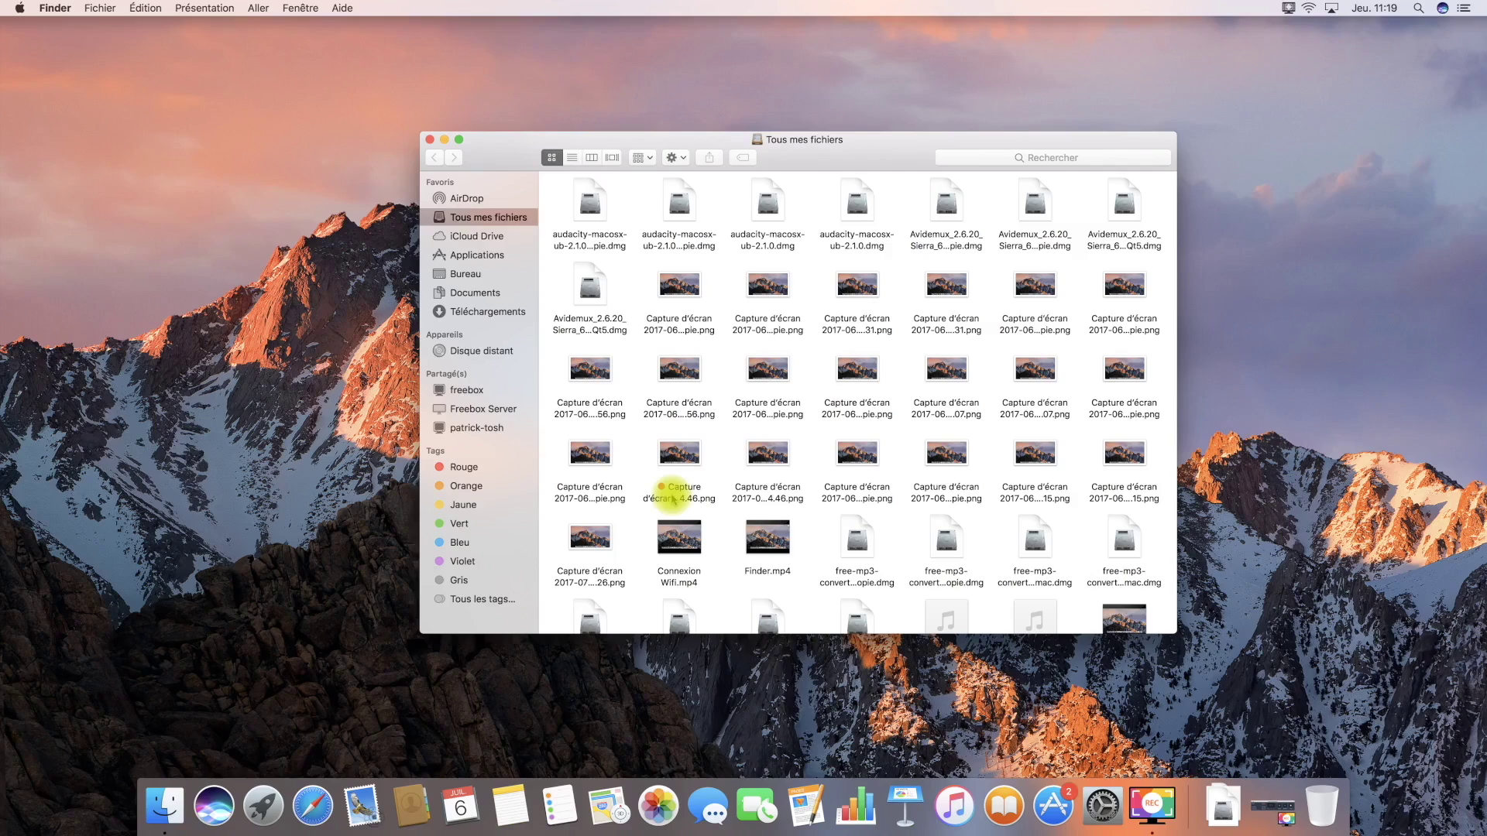
- Assign the Vert tag to the file "free-mp3-converter-for-mac copie.dmg"
click(856, 543)
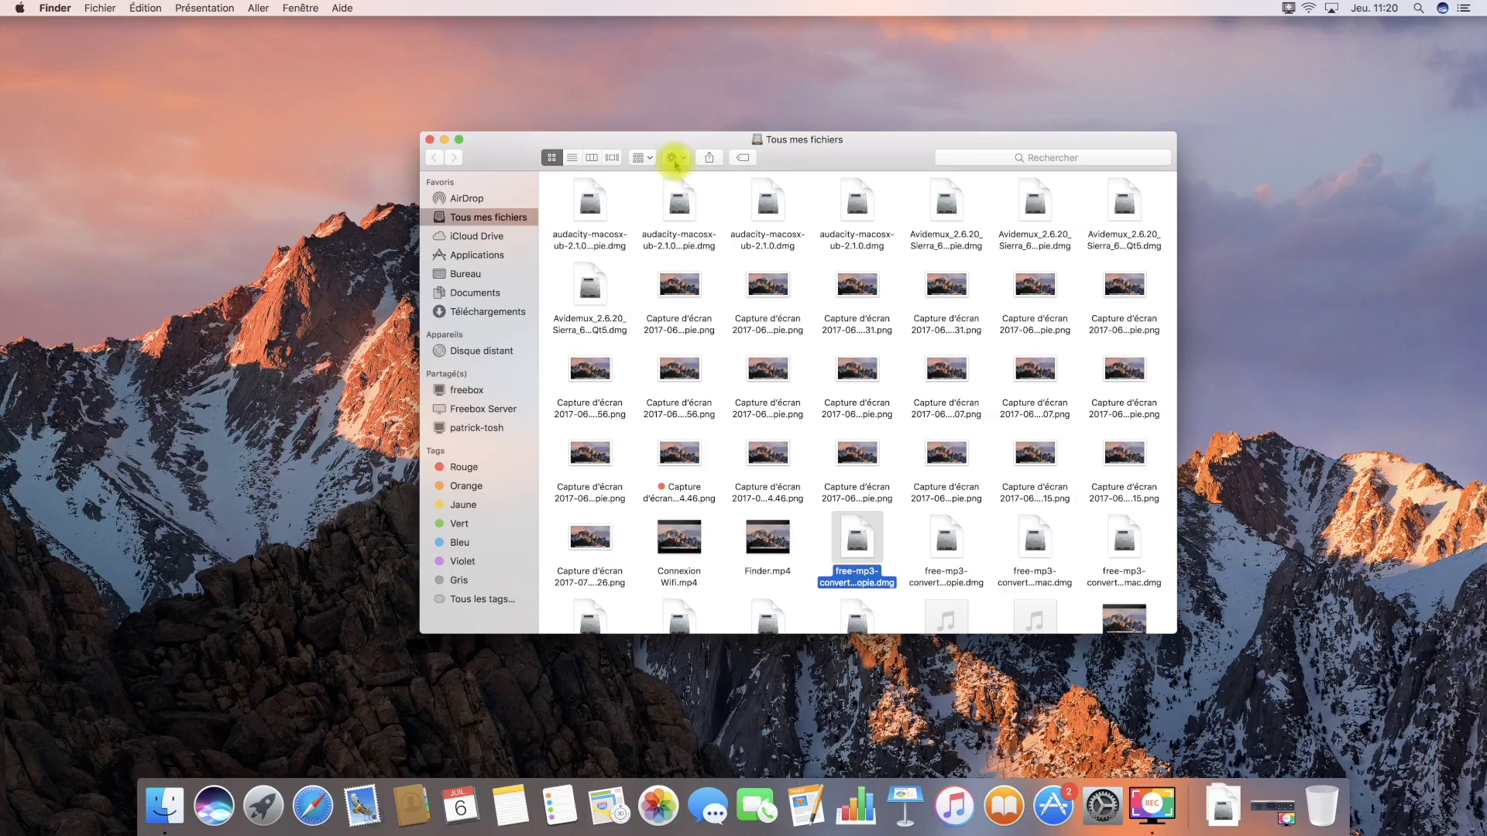
click(676, 161)
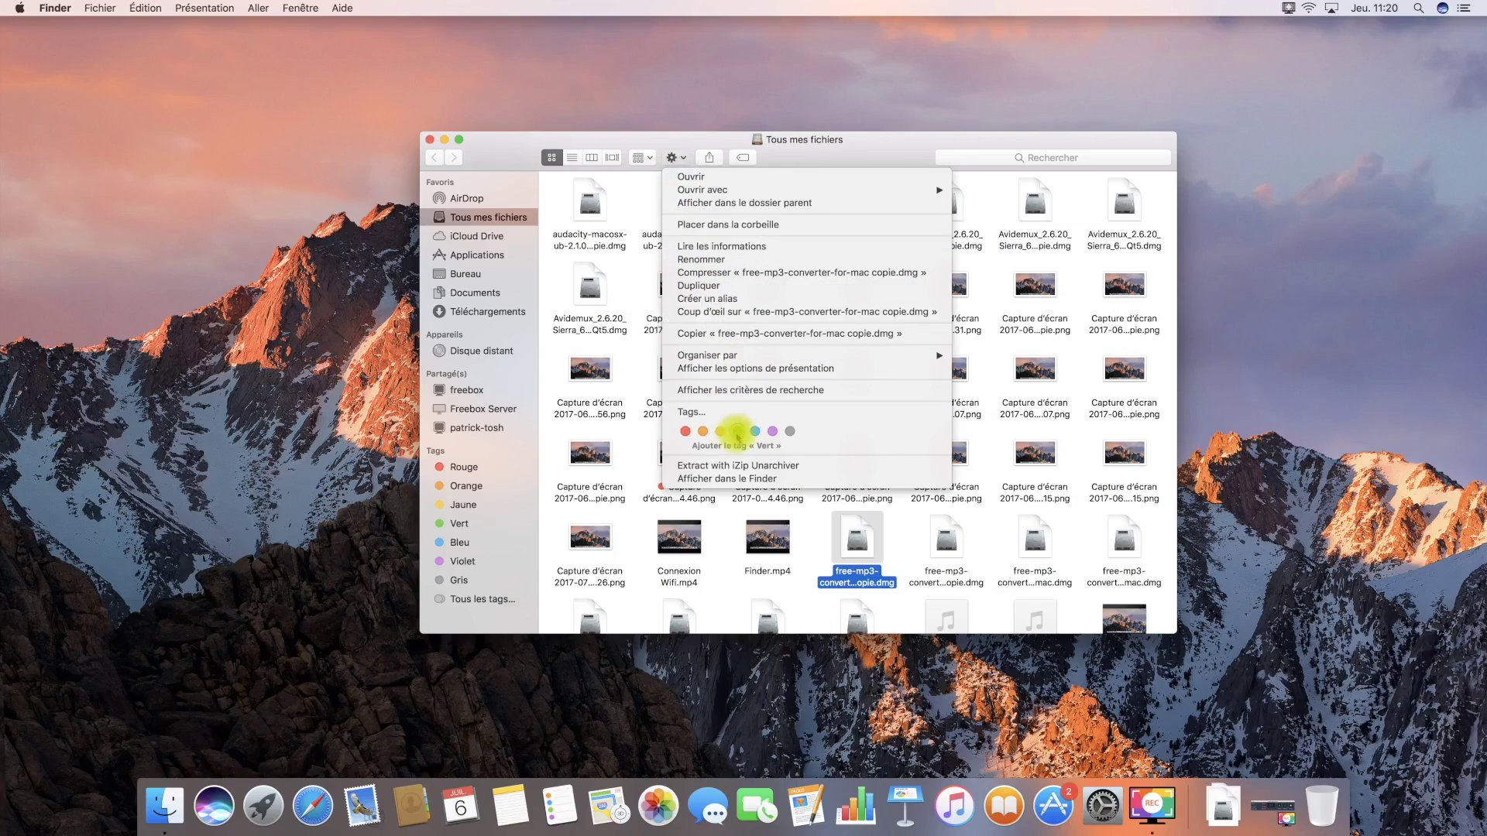
click(736, 432)
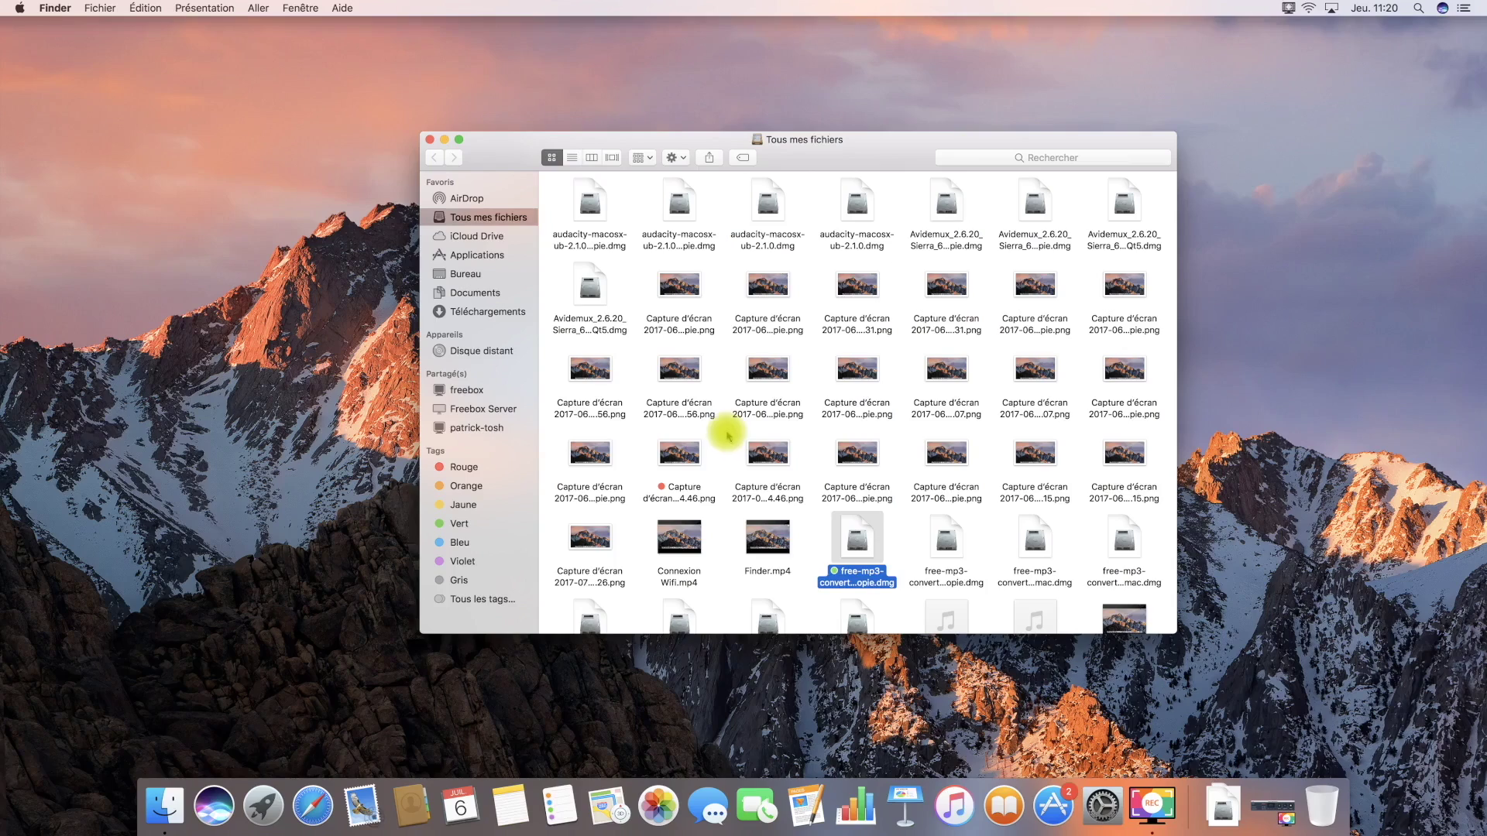
- Tag "Capture d'écran 2017-06-15 15.12.07 copie.png" as Rouge and view the files tagged Rouge and Vert
click(773, 373)
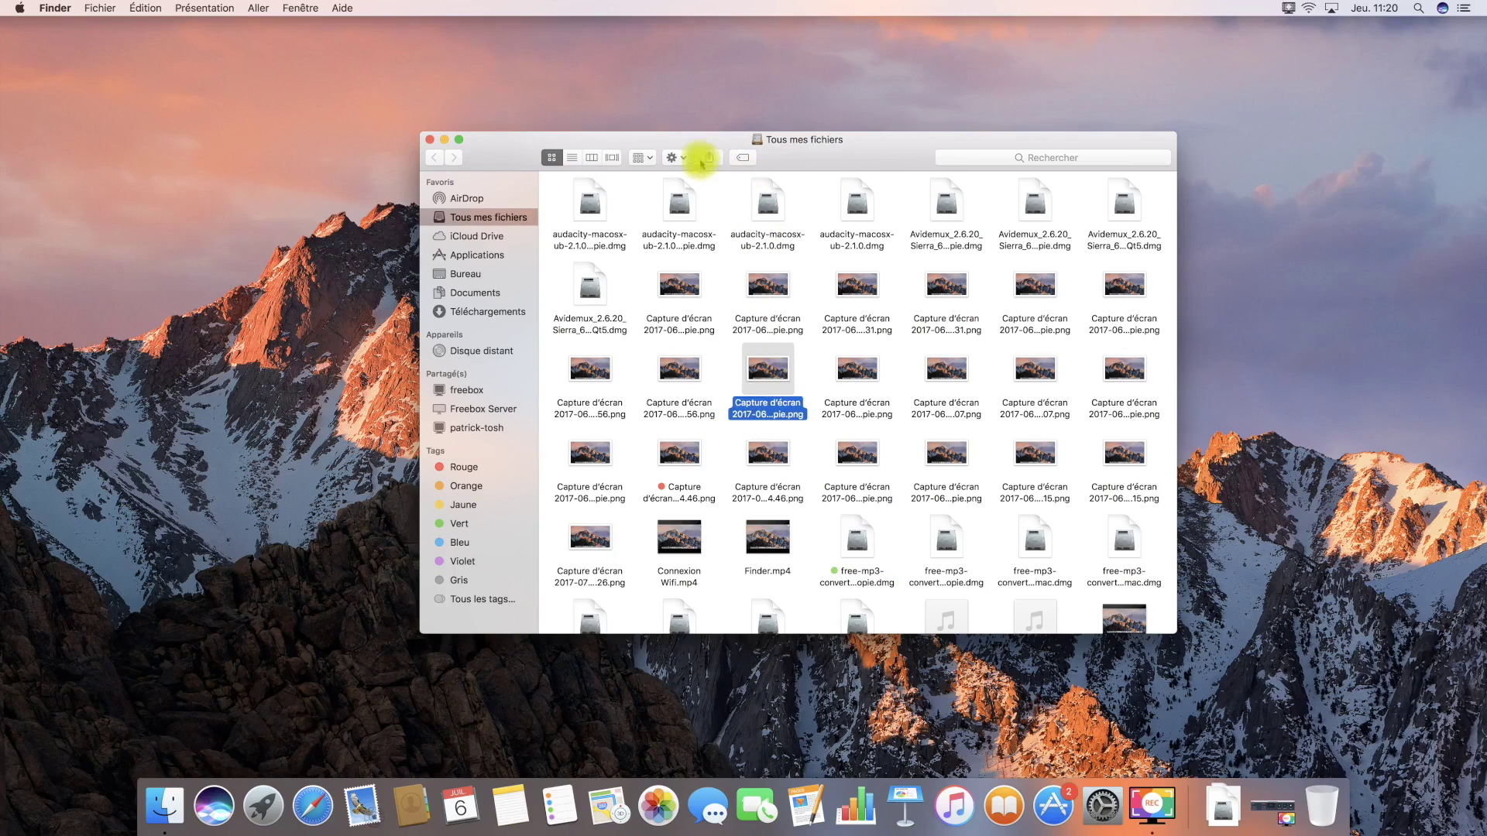
click(668, 158)
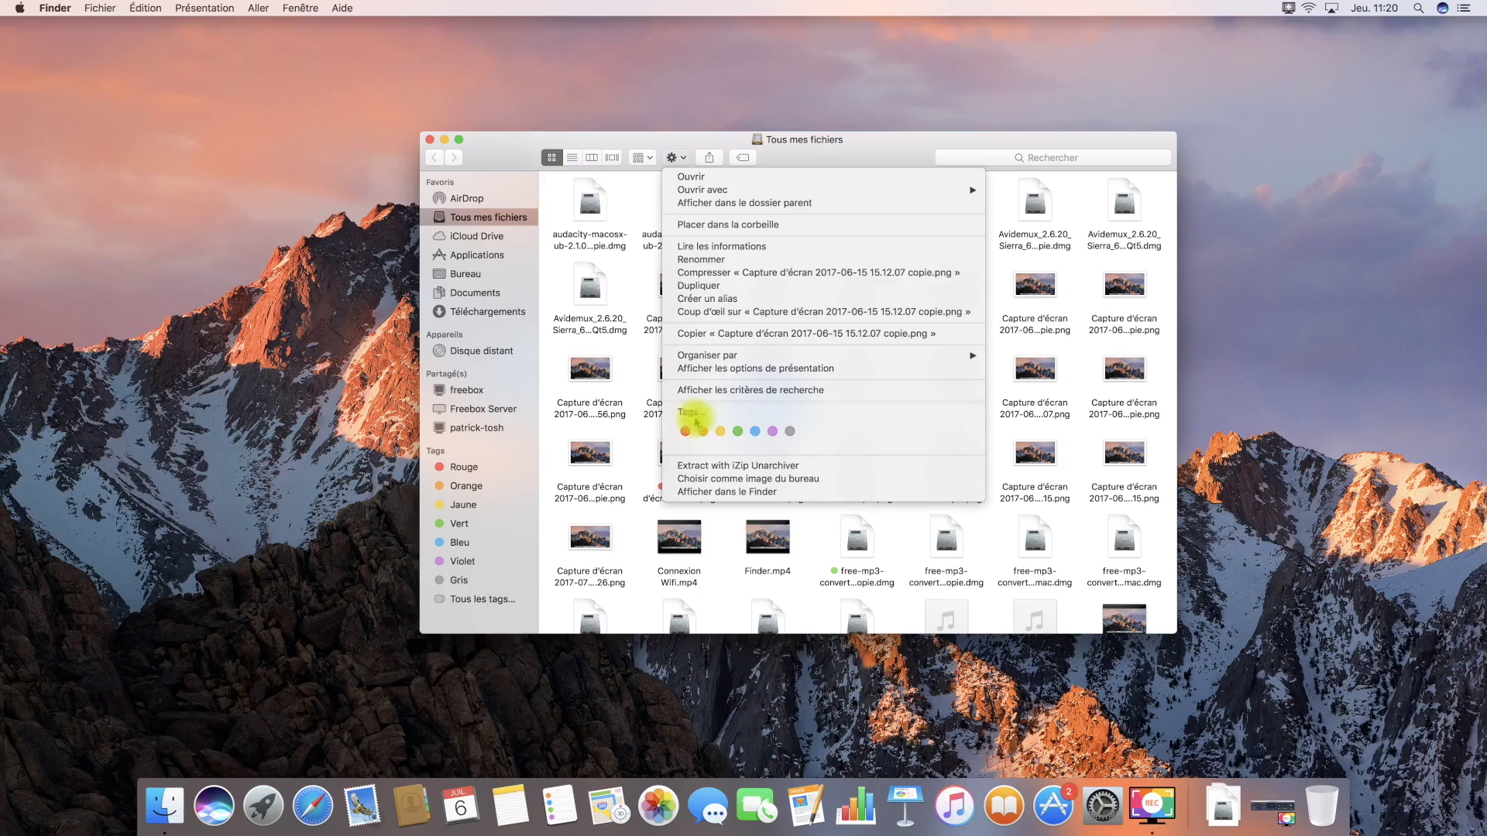
click(684, 433)
click(644, 430)
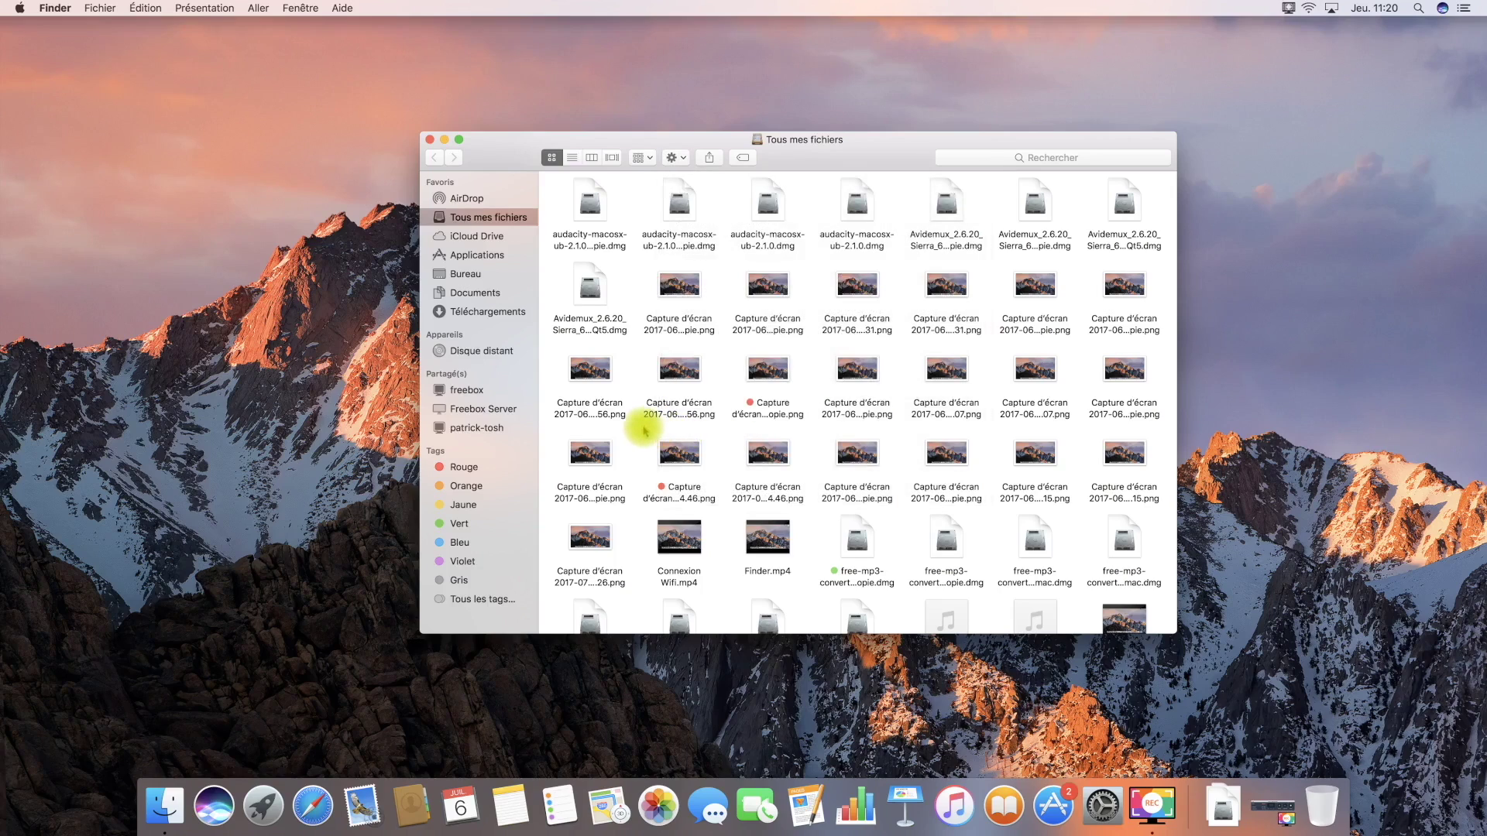
click(464, 469)
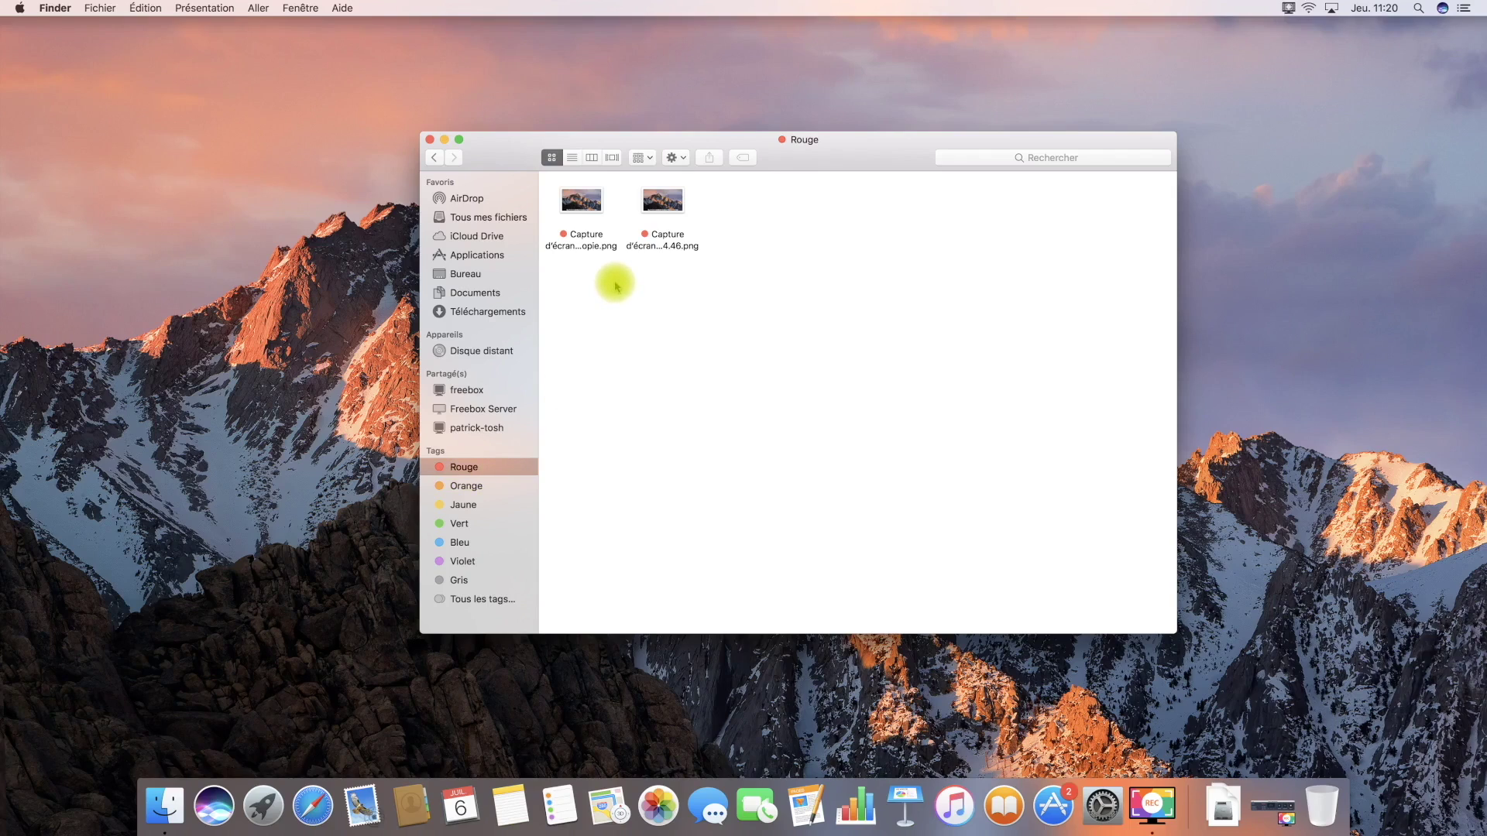
click(455, 527)
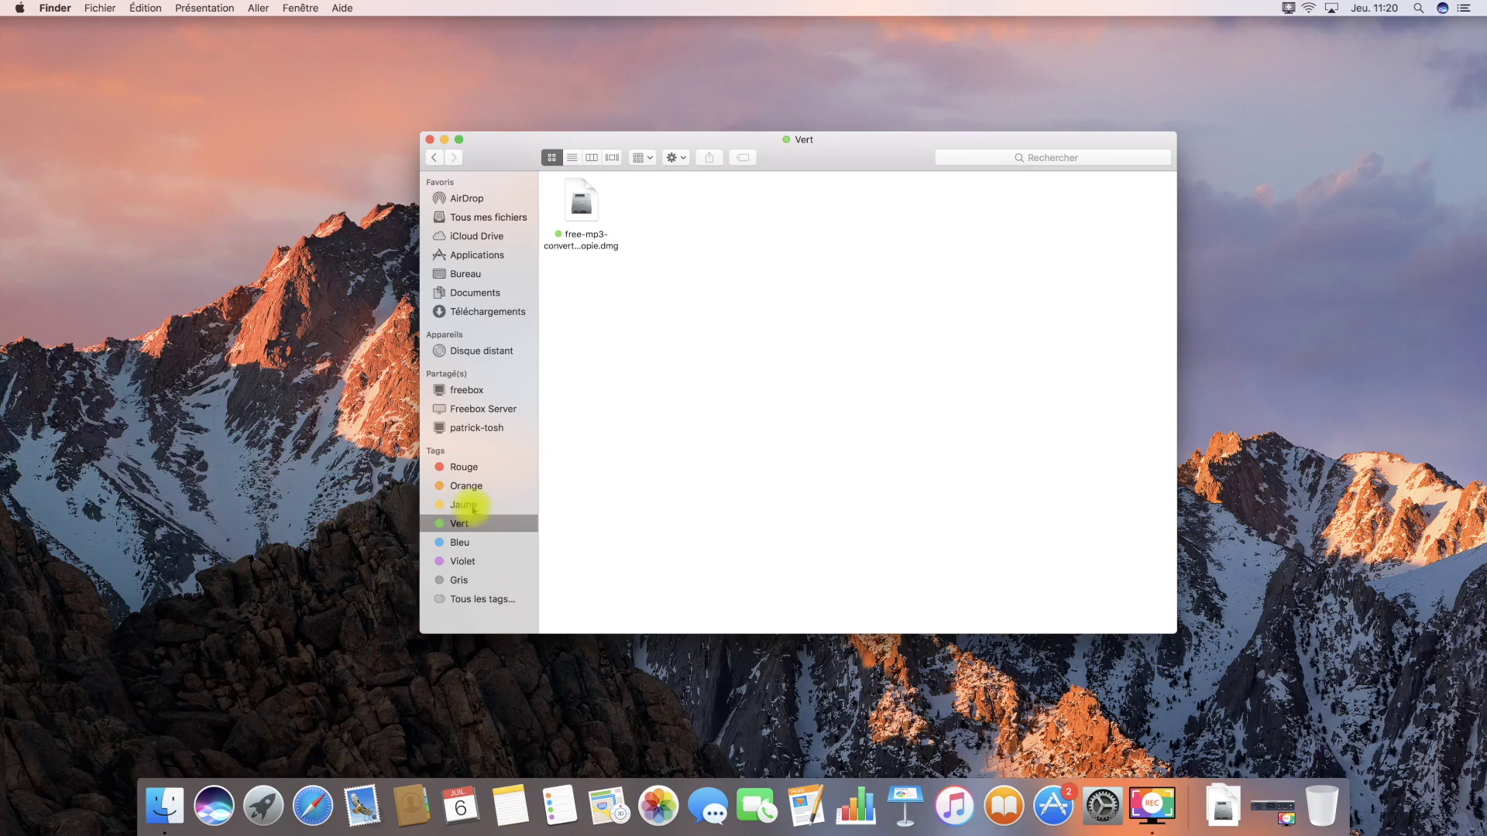
- Add the Vert tag to "Capture d'écran 2017-06-15 15.12.07 copie.png" in Tous mes fichiers and check it under the Rouge and Vert tags
click(497, 220)
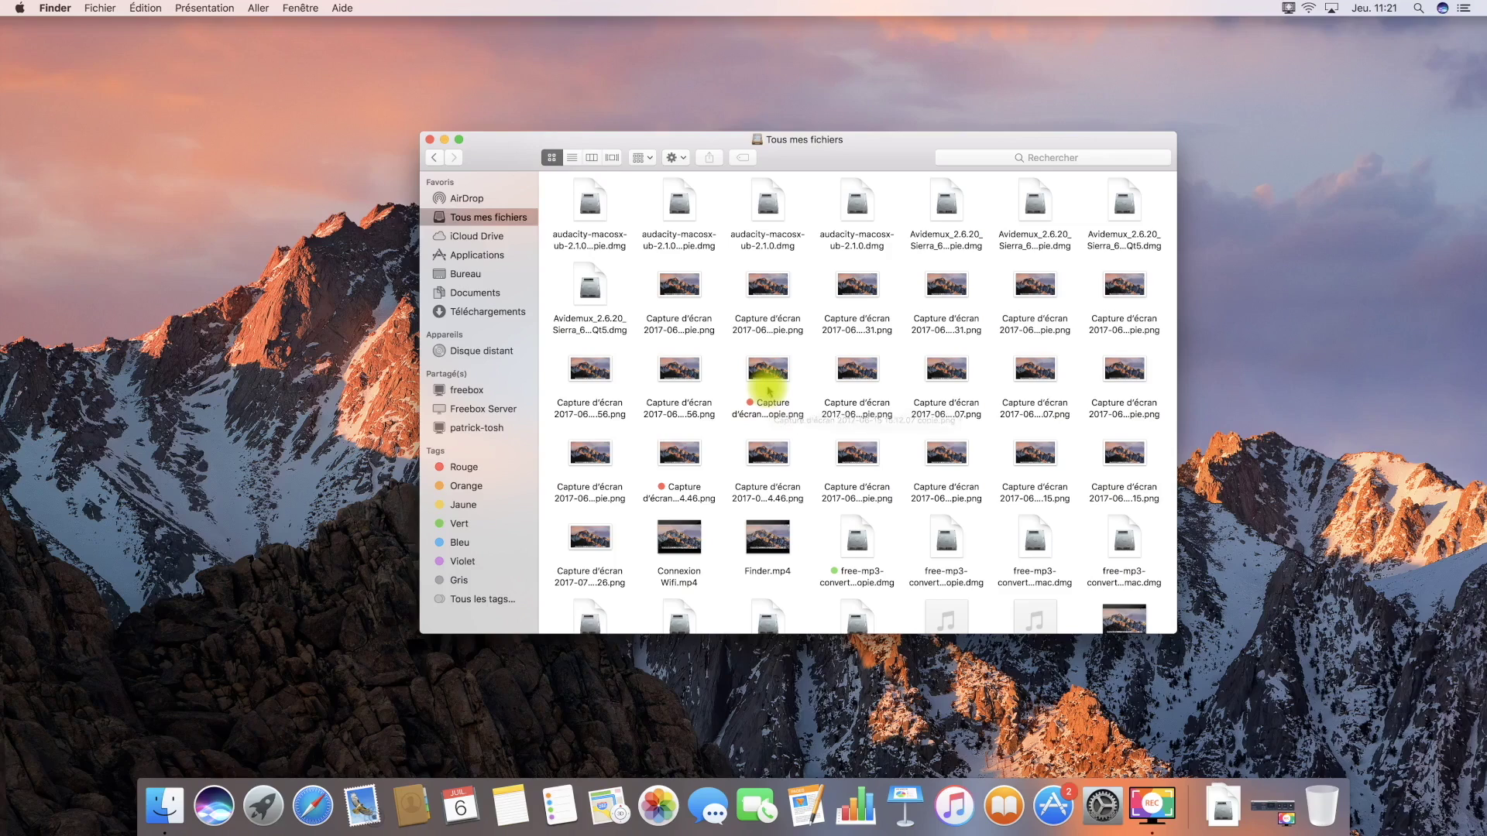
click(773, 377)
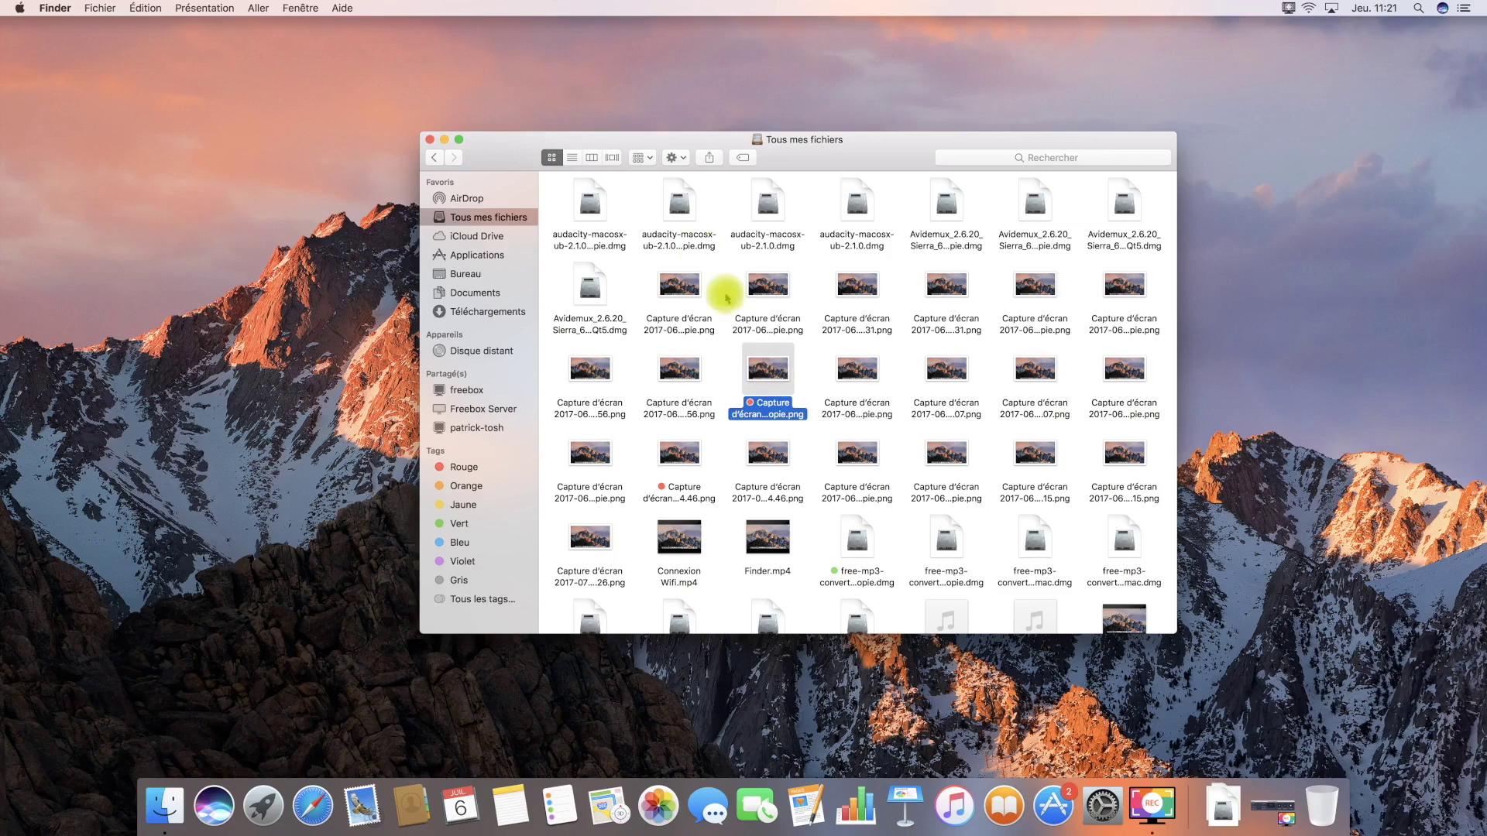
click(674, 159)
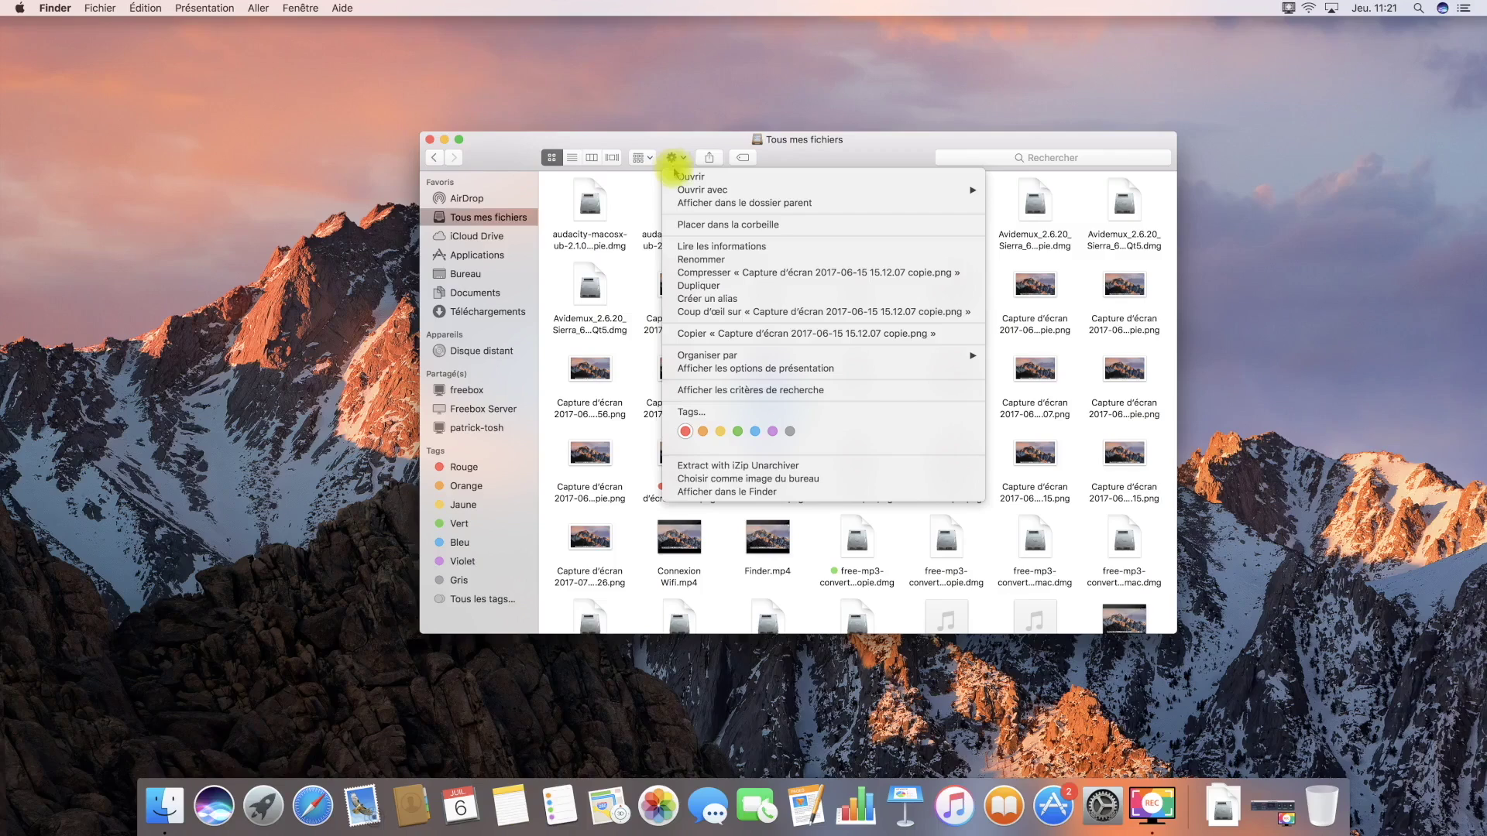
click(739, 434)
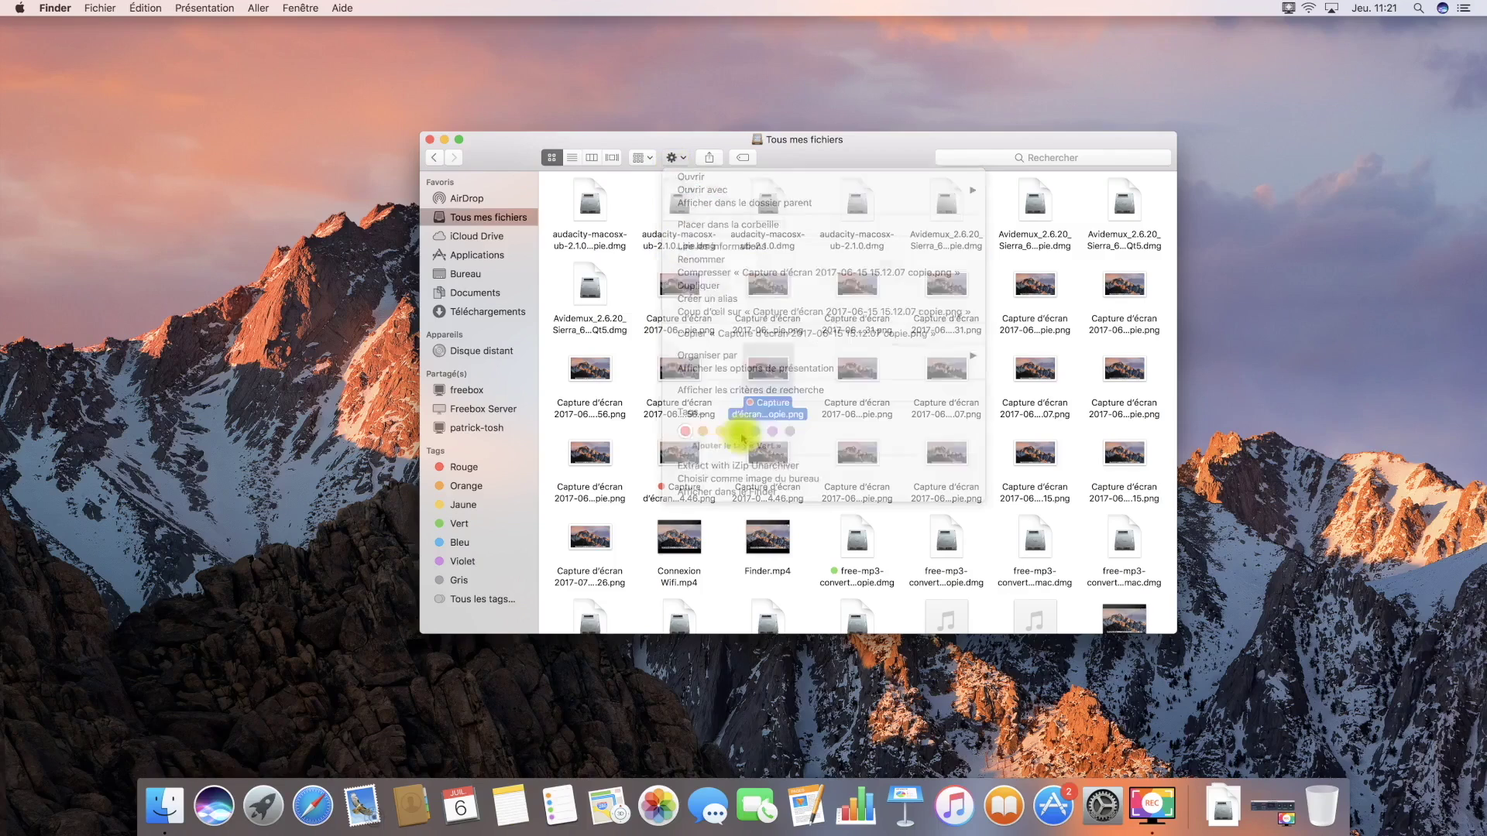
click(739, 437)
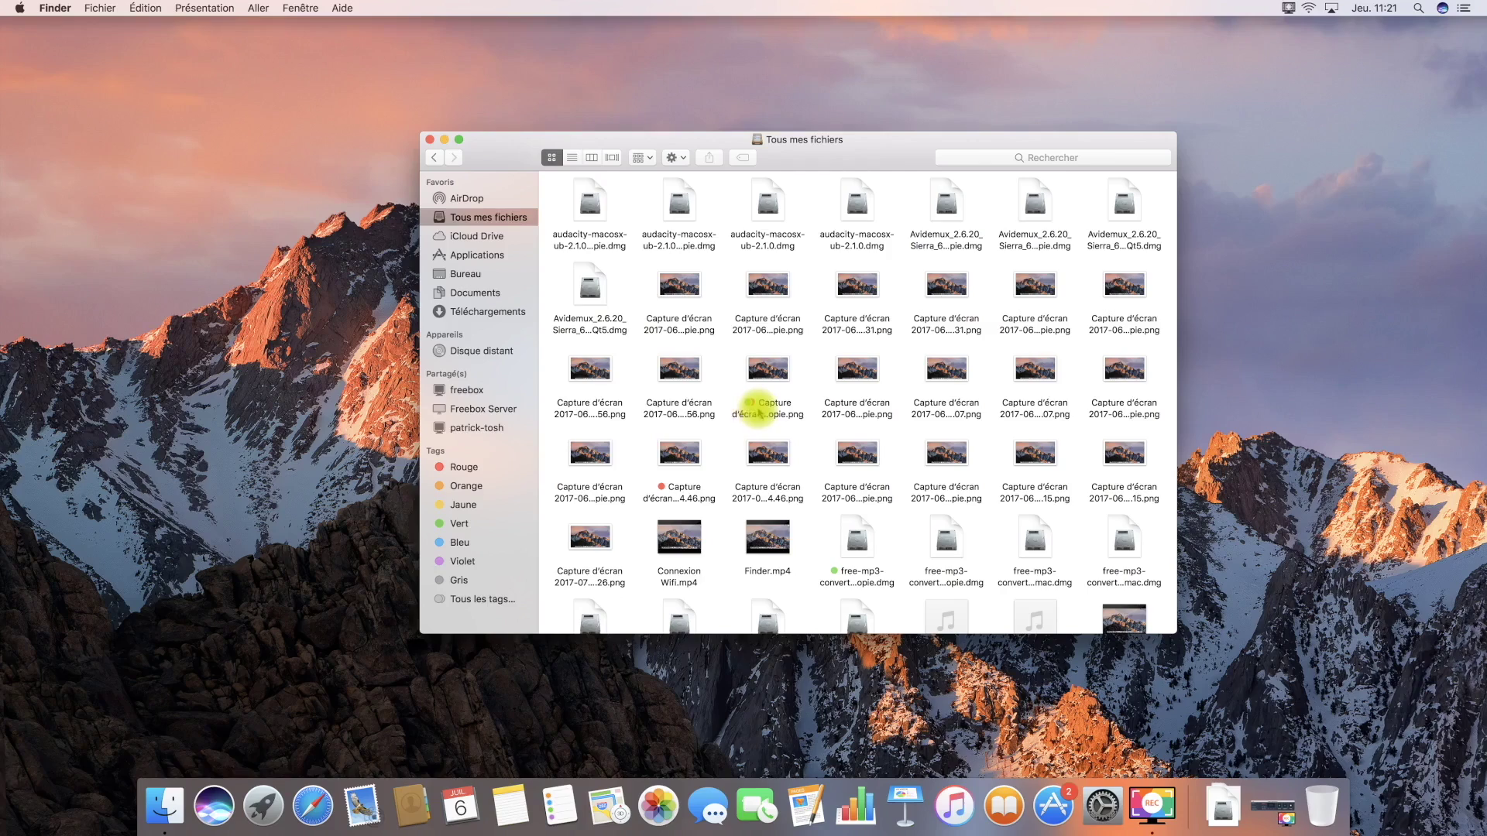
click(465, 468)
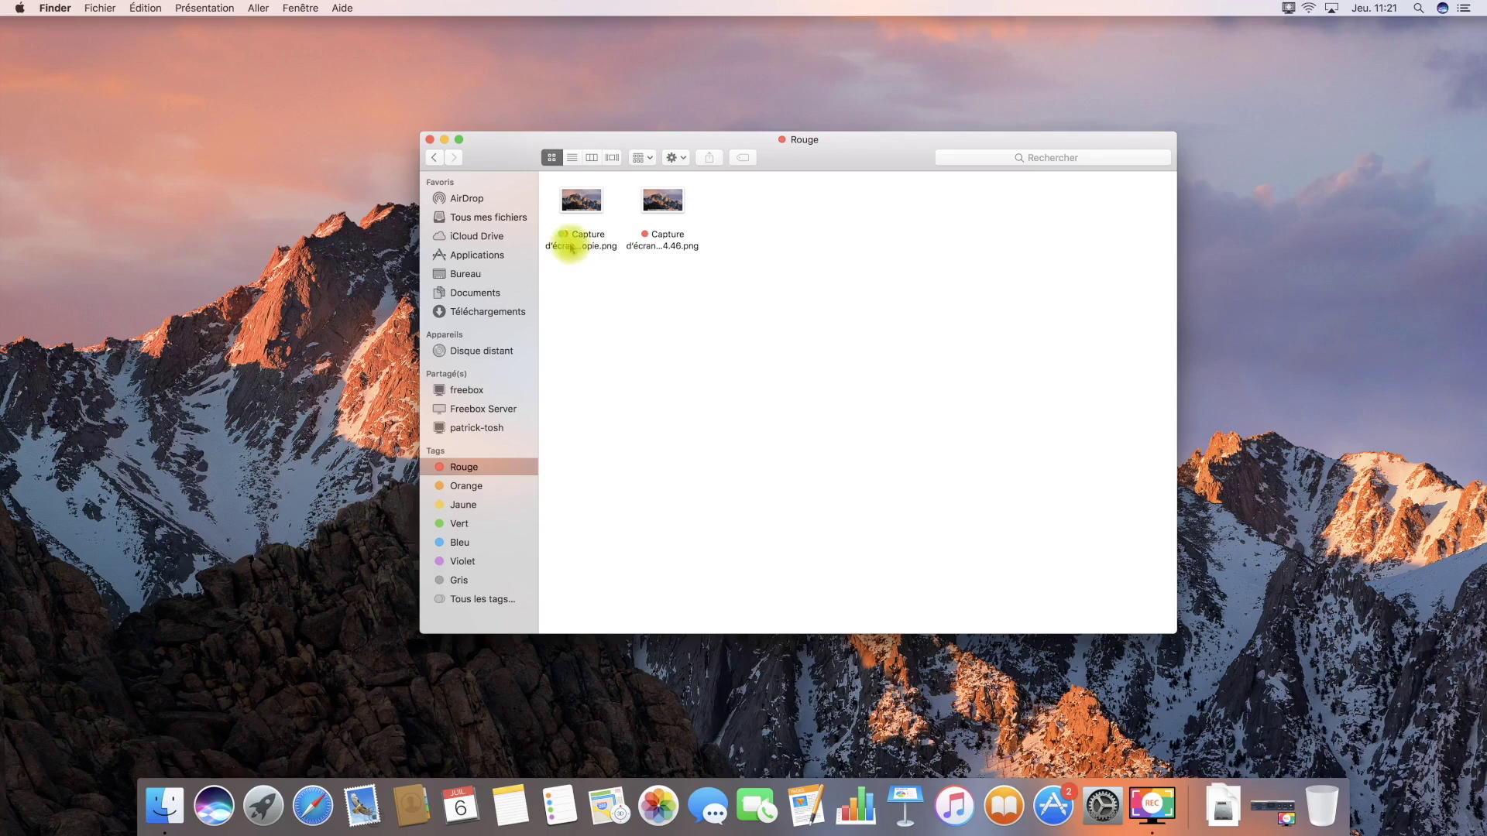
click(472, 527)
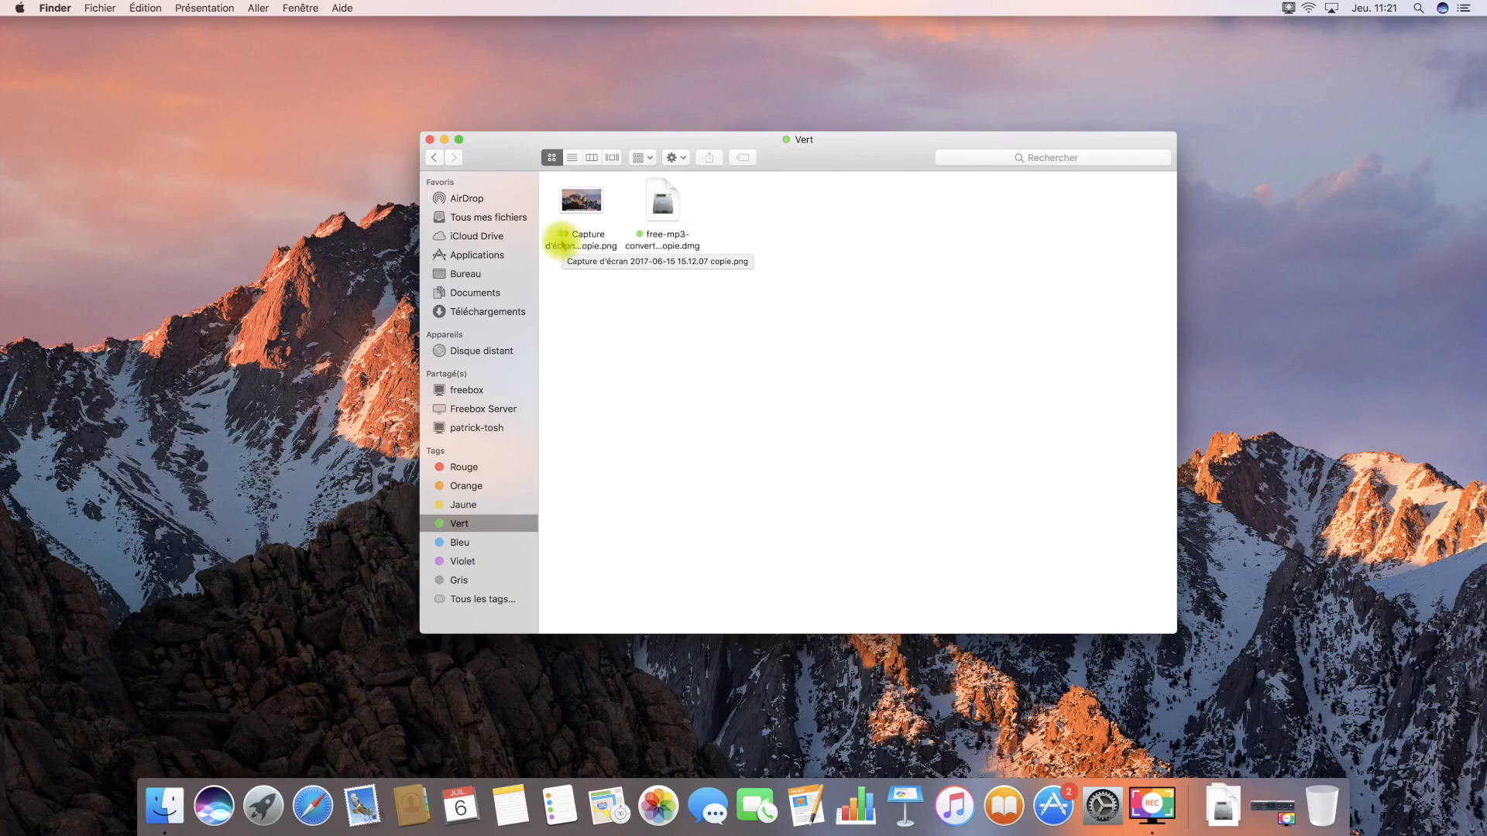
- Tag the Tuto folder in Documents as Violet and show the items carrying the Violet tag
click(475, 294)
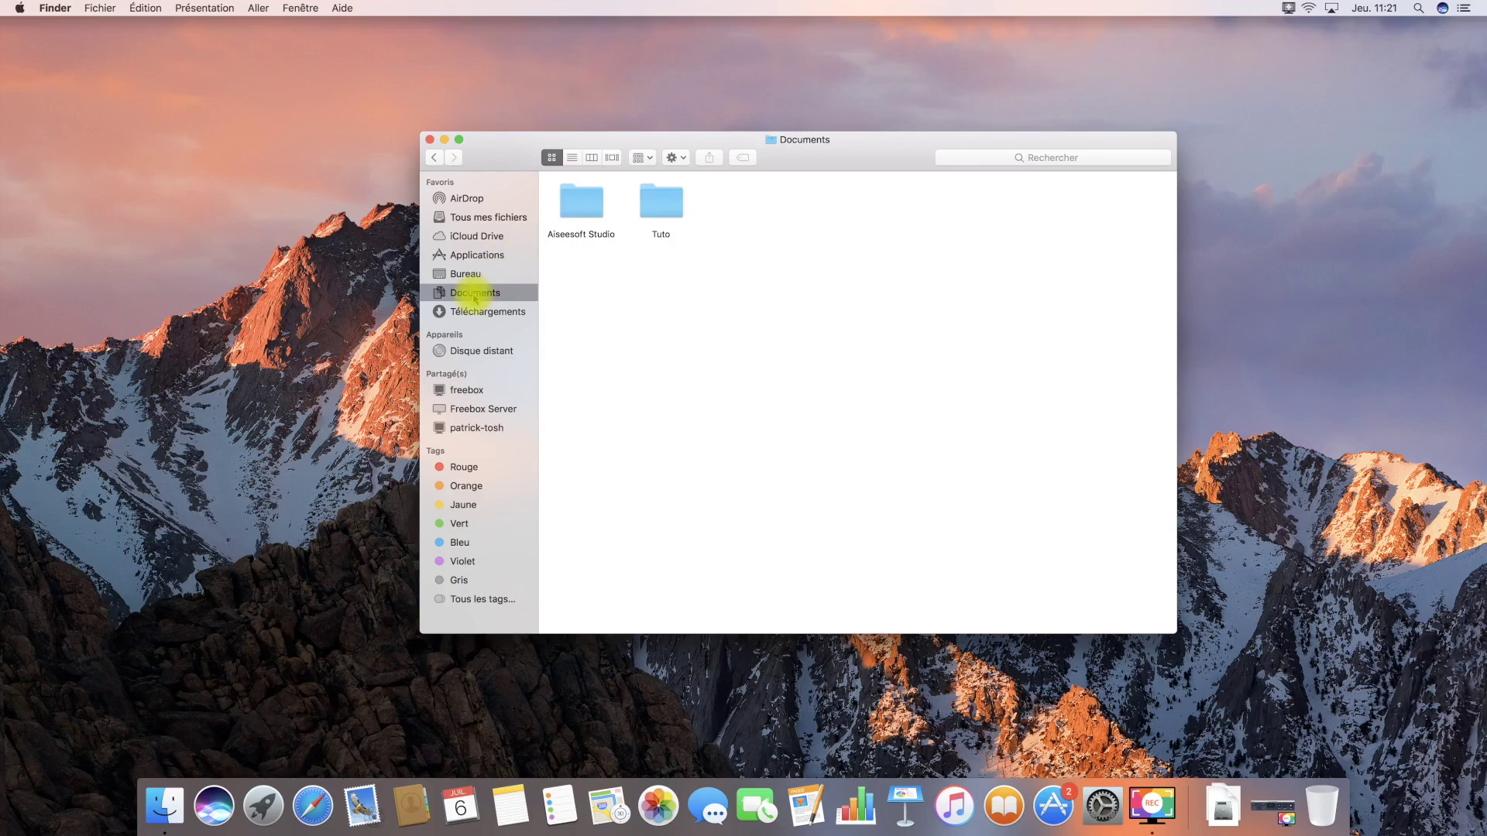
click(661, 217)
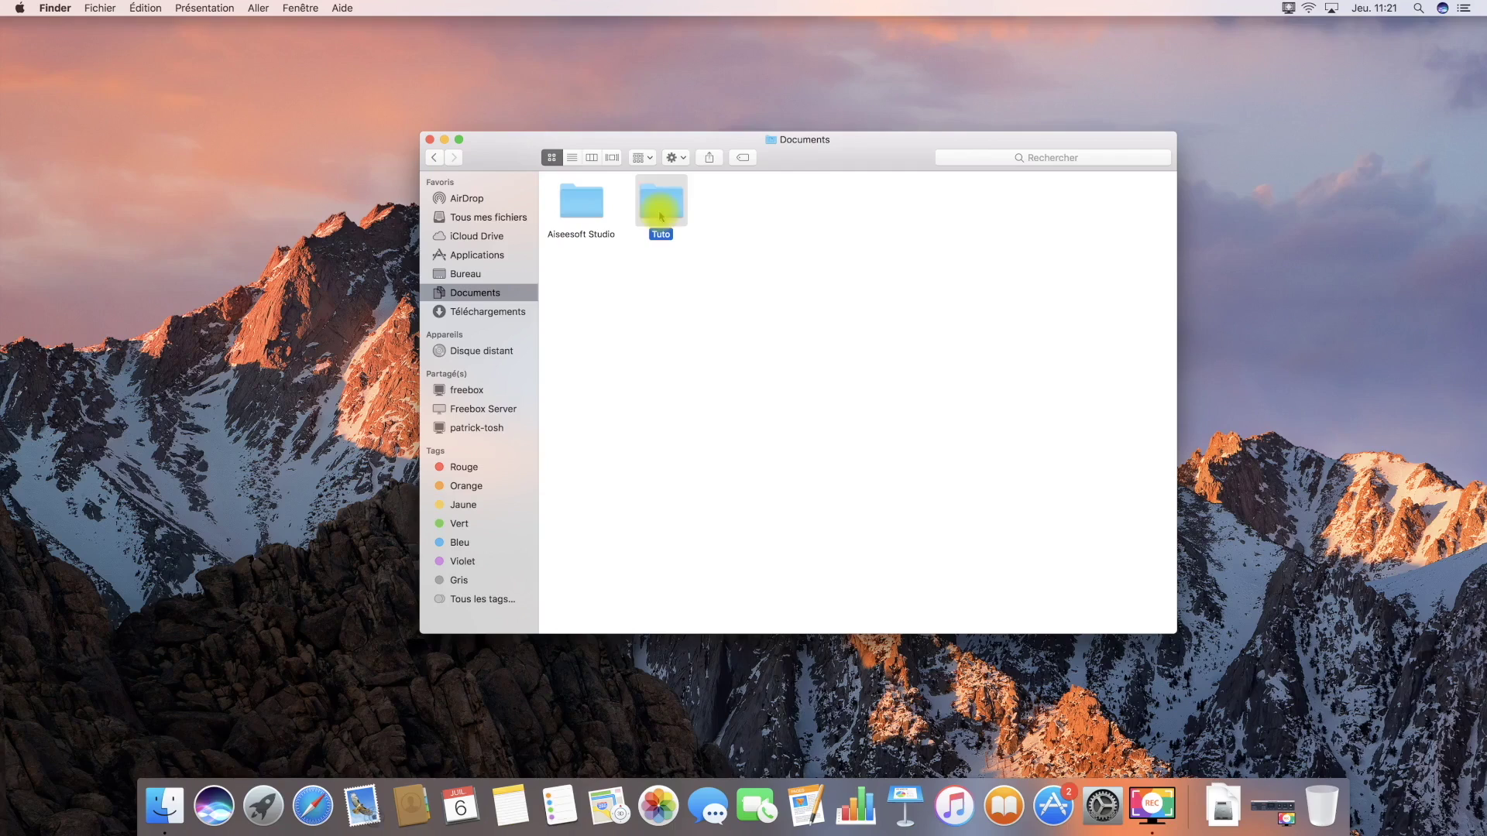
click(685, 161)
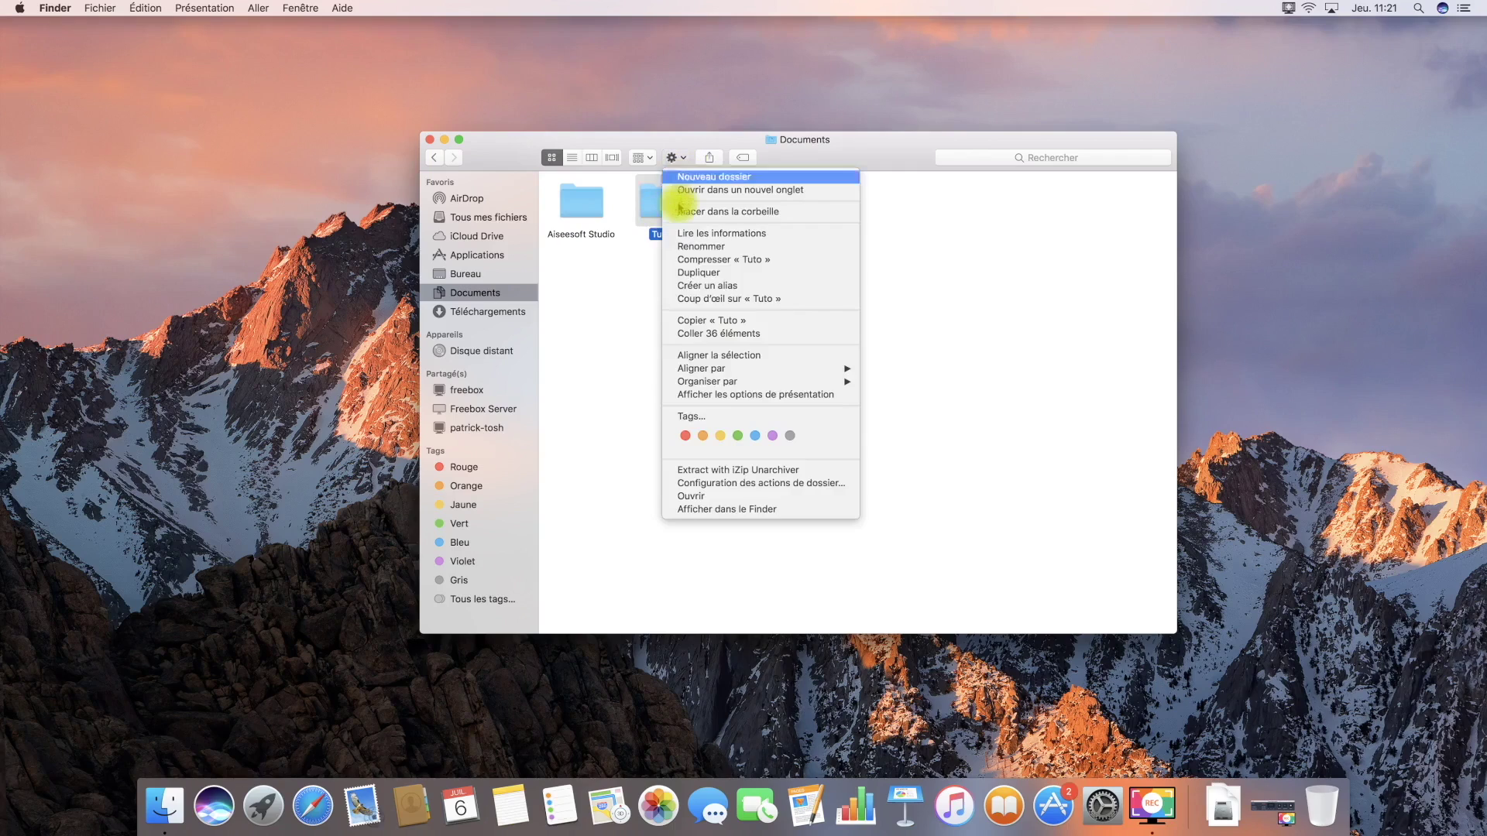
click(773, 436)
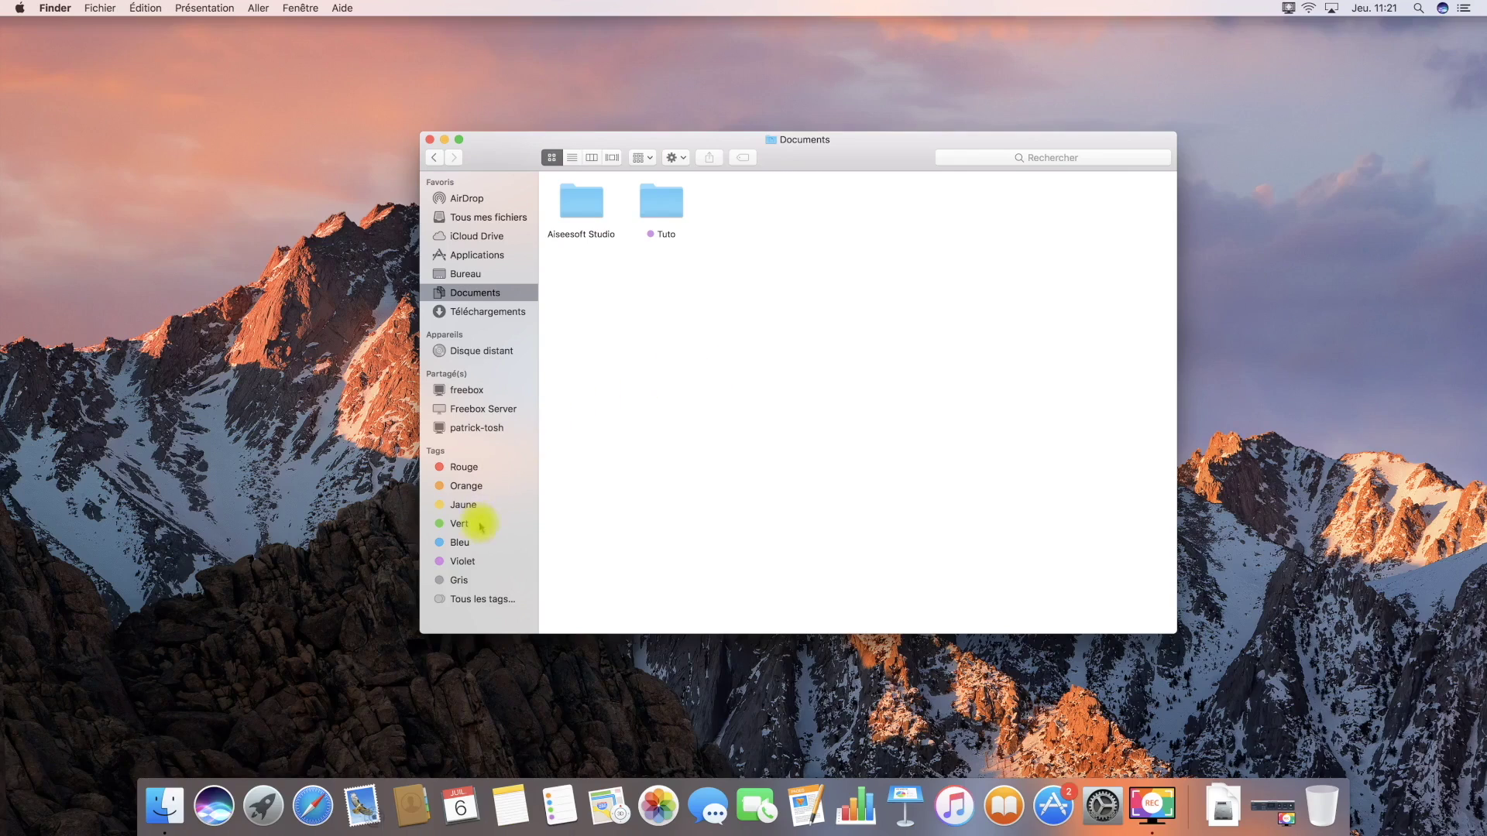
click(467, 562)
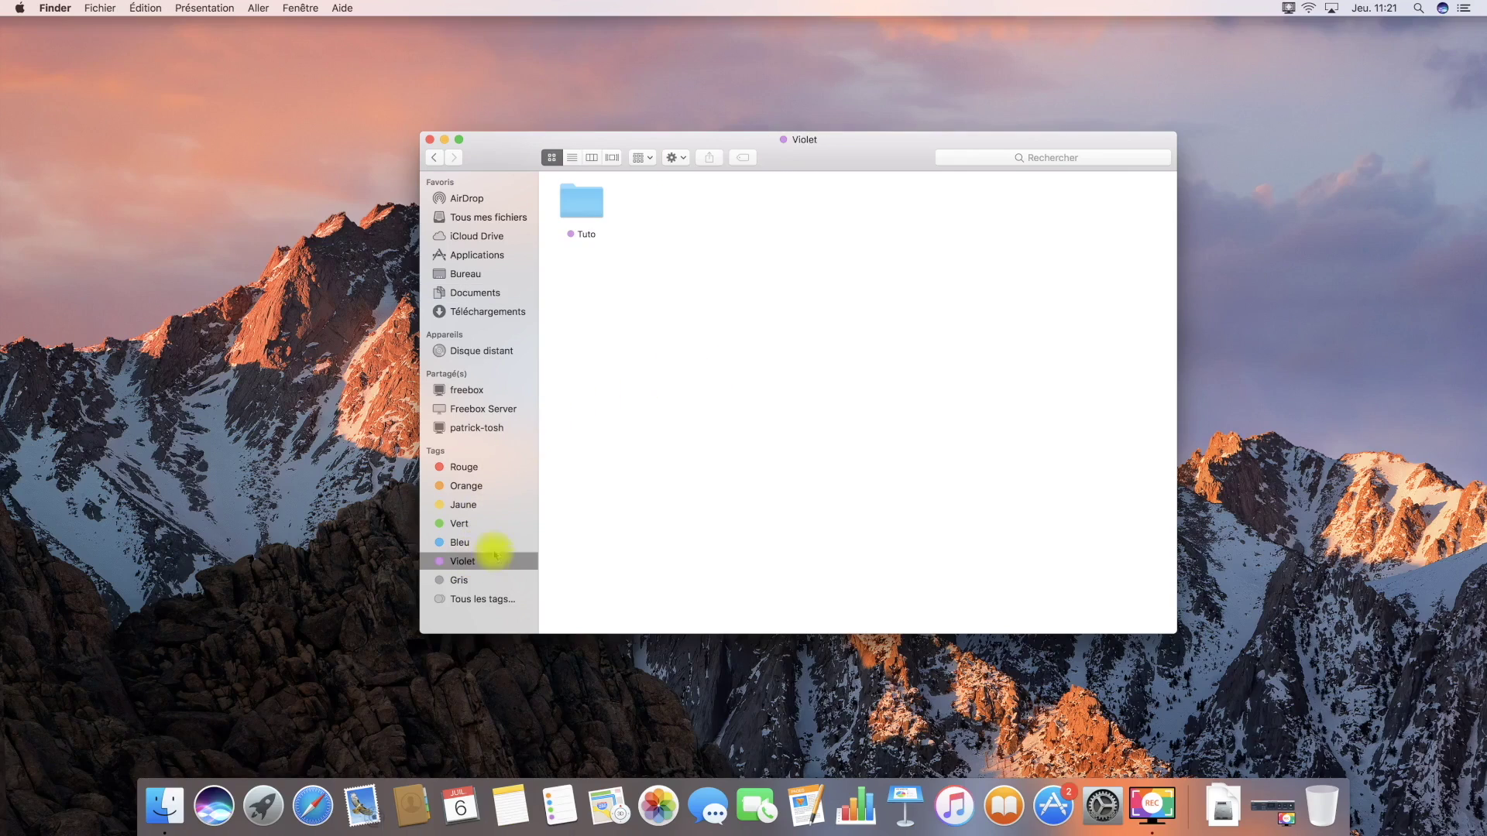
- Add the Rouge tag to the Tuto folder as a second tag and show the items tagged Rouge
click(581, 216)
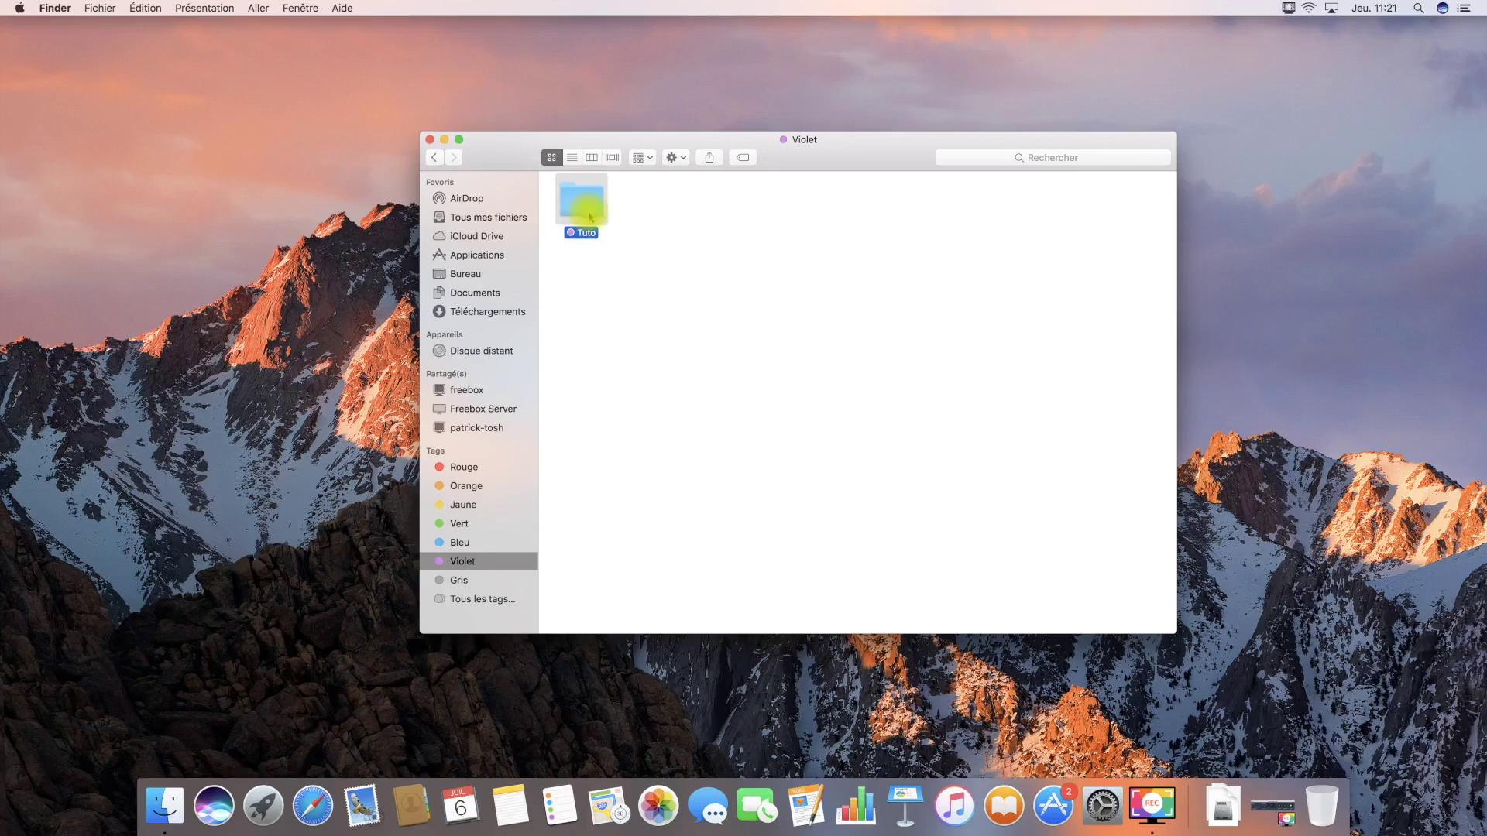
click(671, 159)
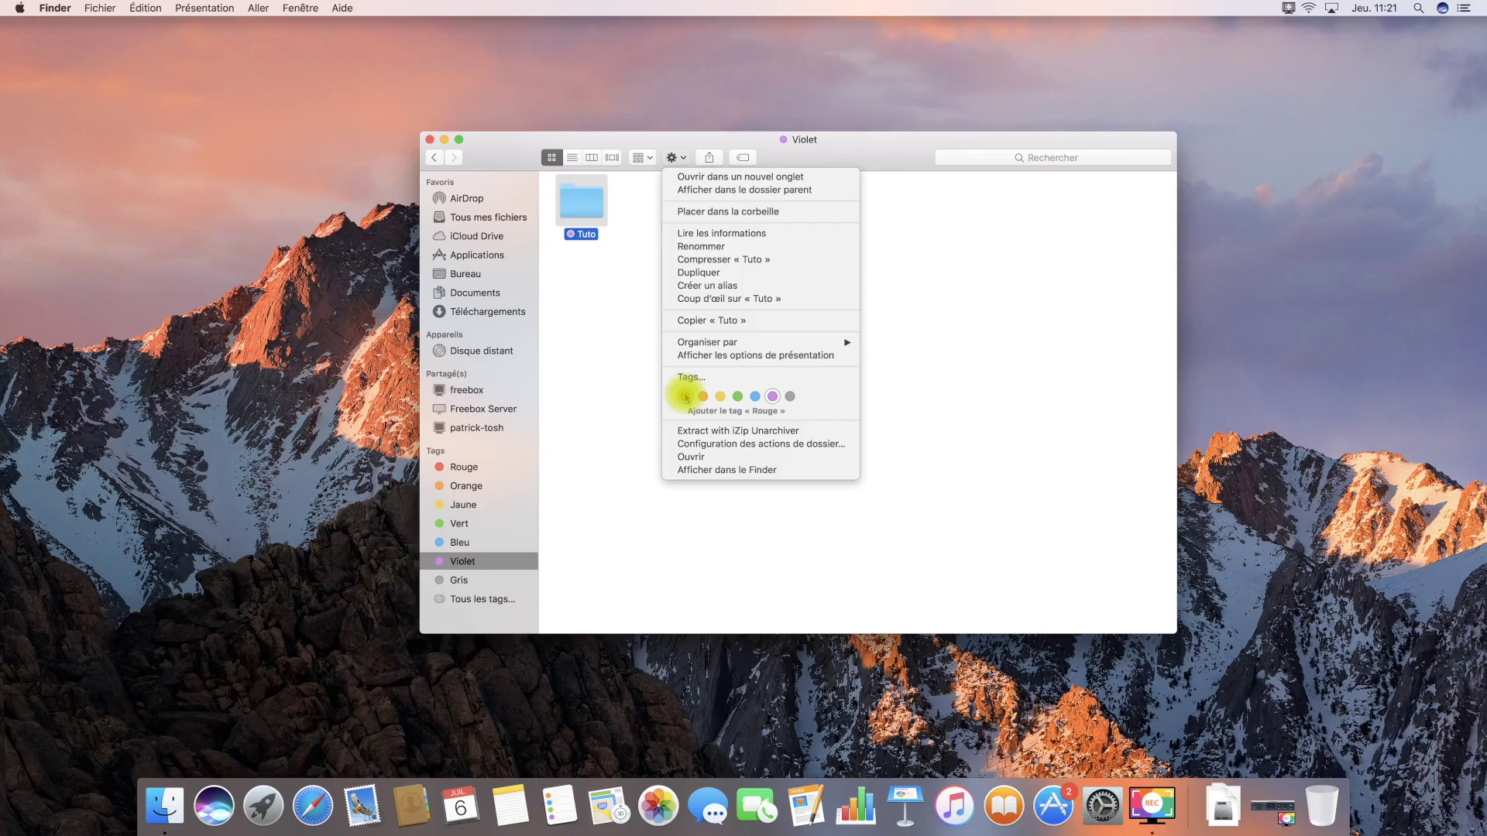
click(685, 398)
click(624, 306)
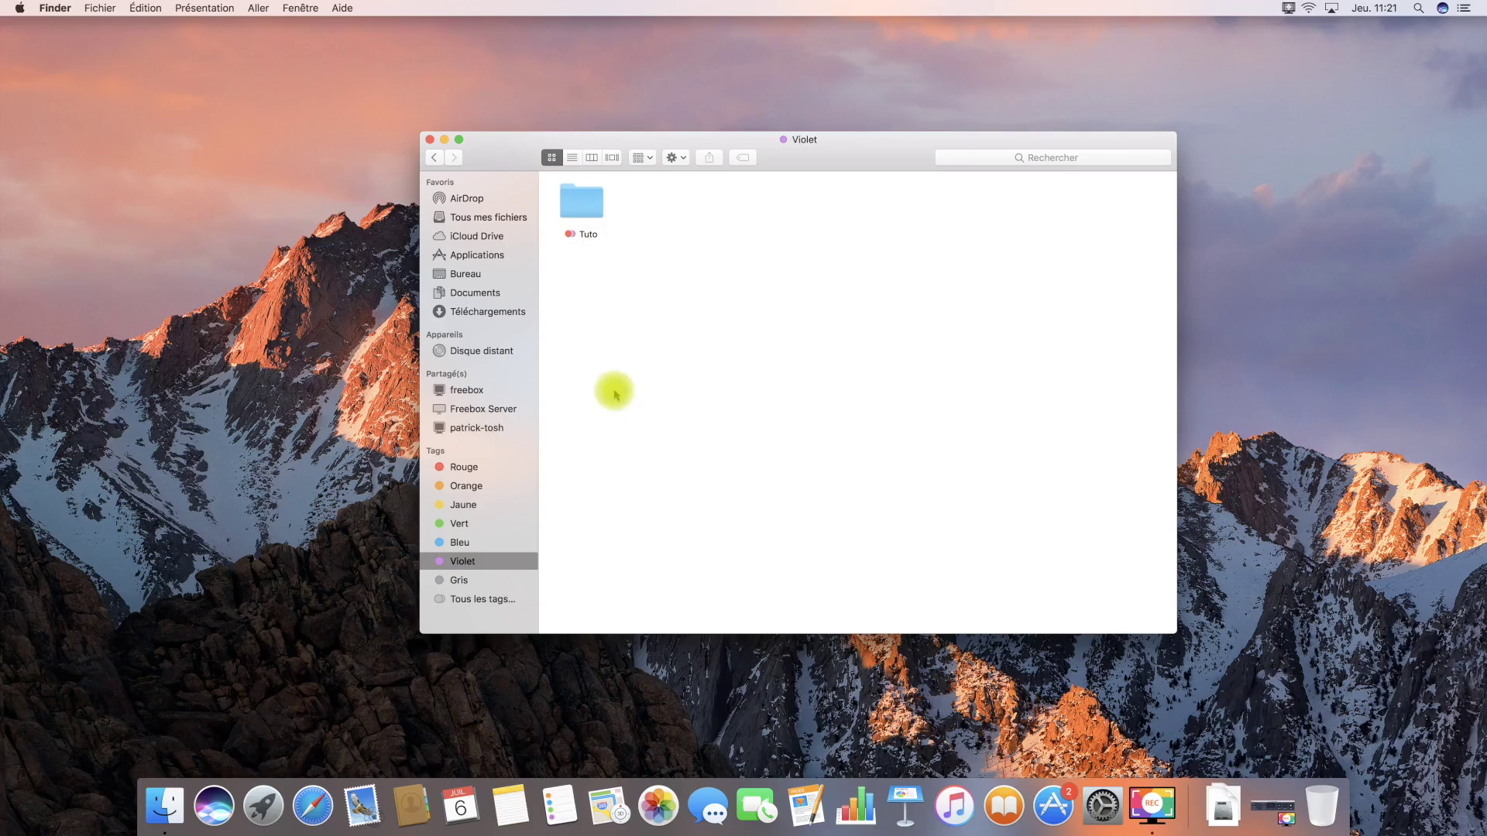
click(465, 468)
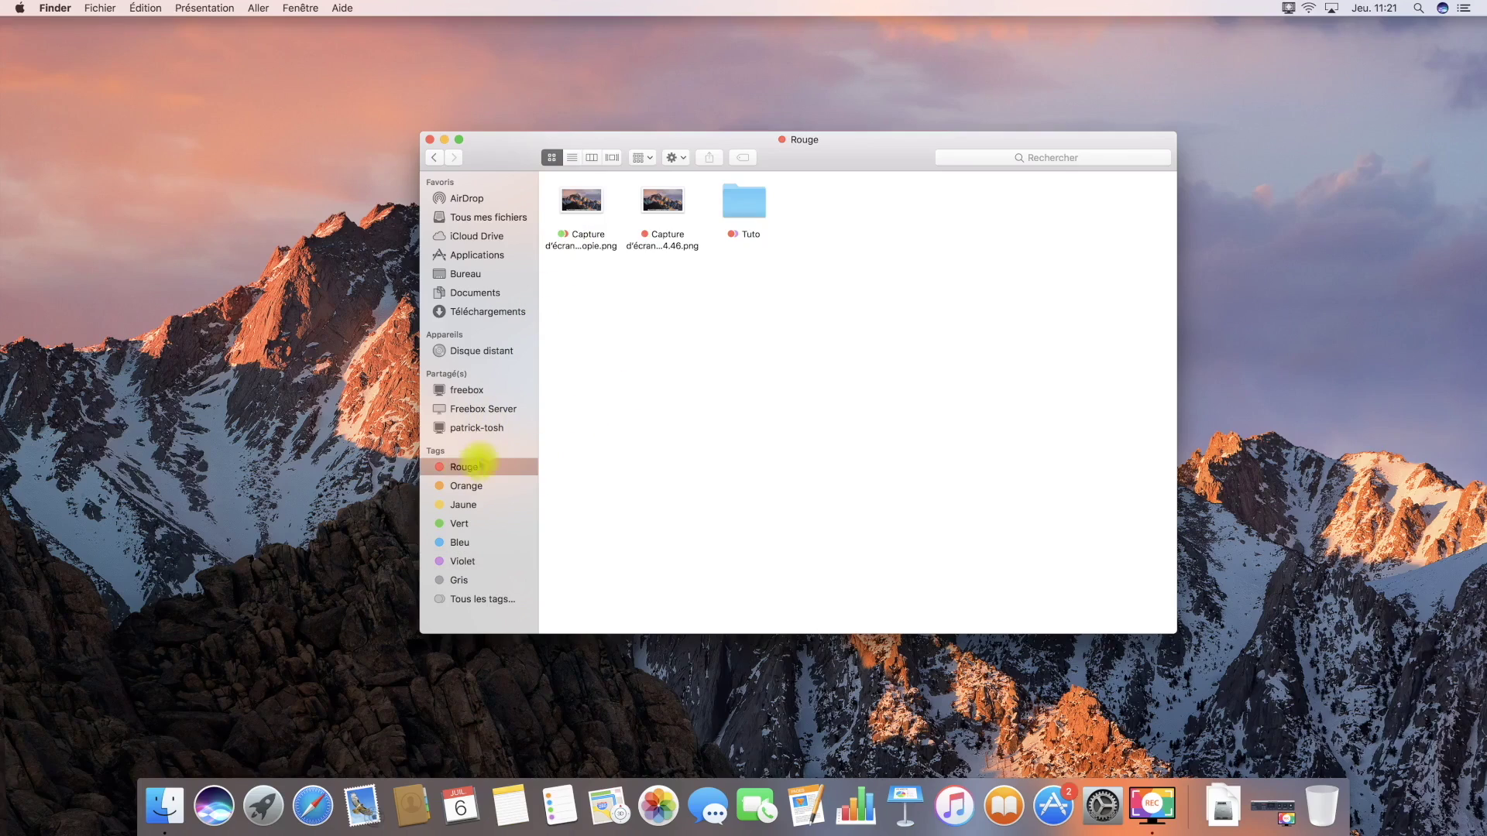
- Remove the Violet tag from the Tuto folder in the Rouge tag's list
click(747, 206)
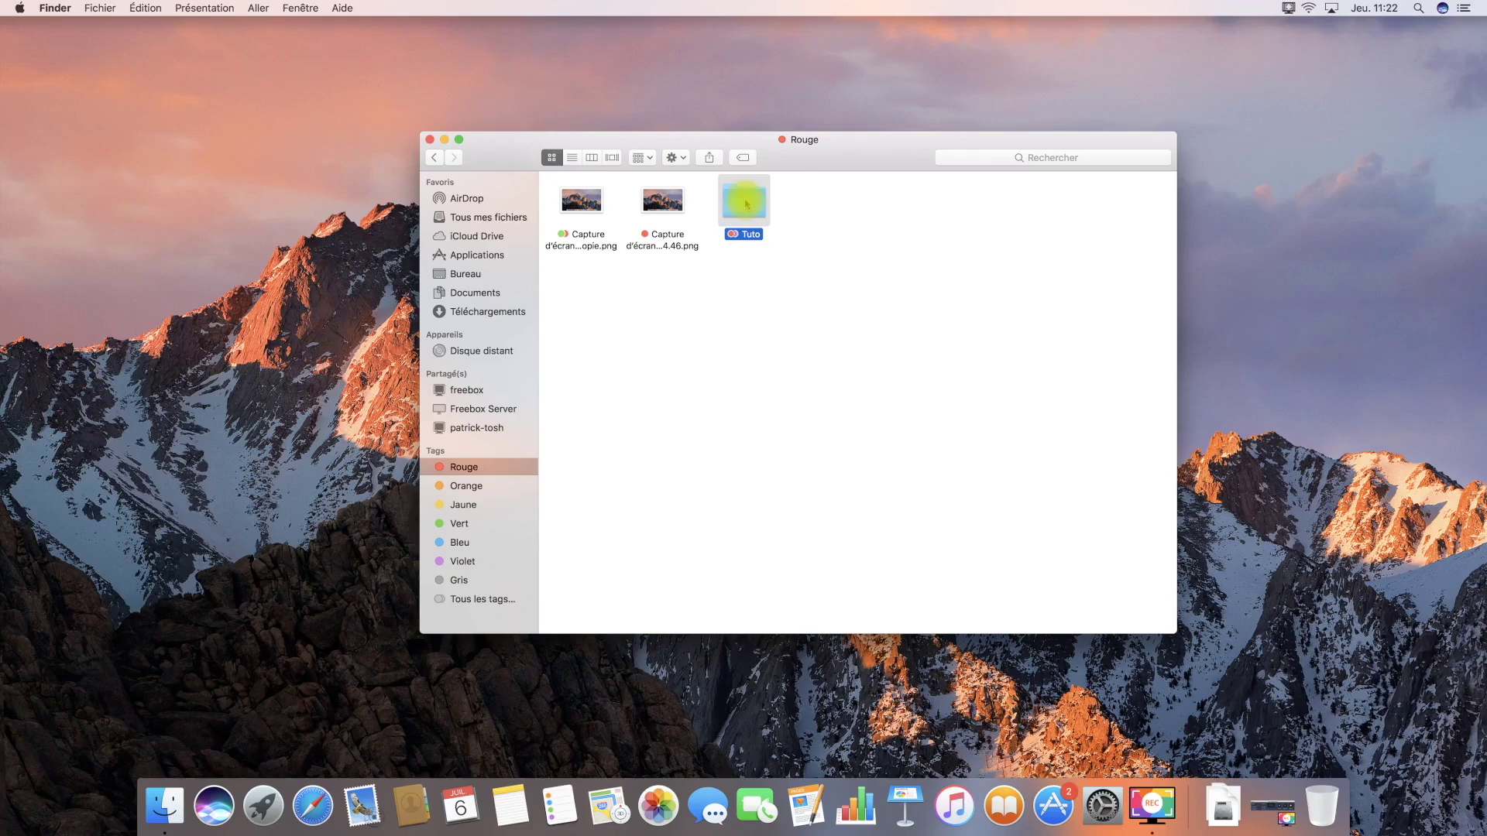
click(681, 160)
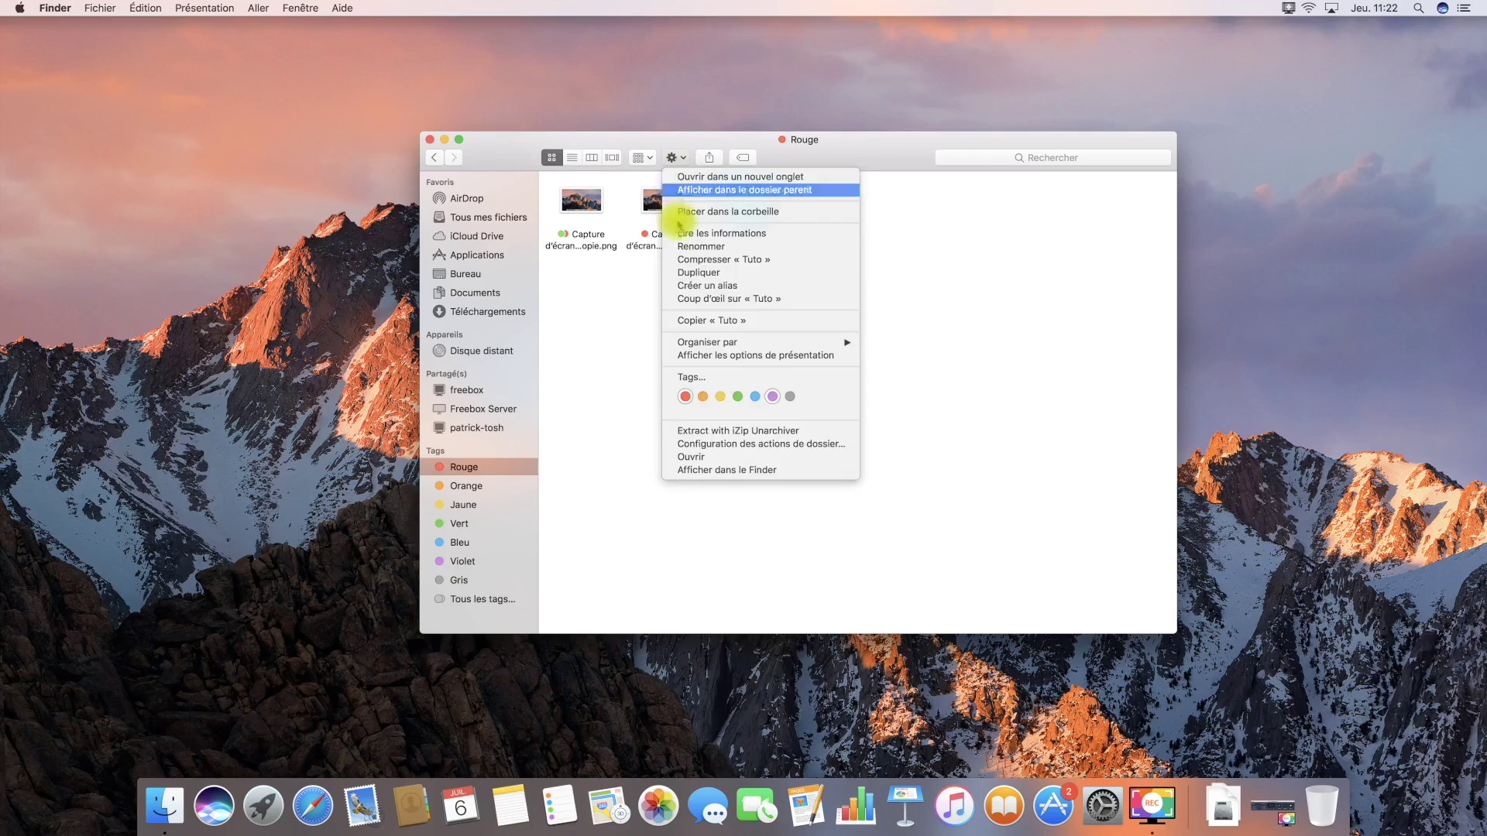
click(776, 399)
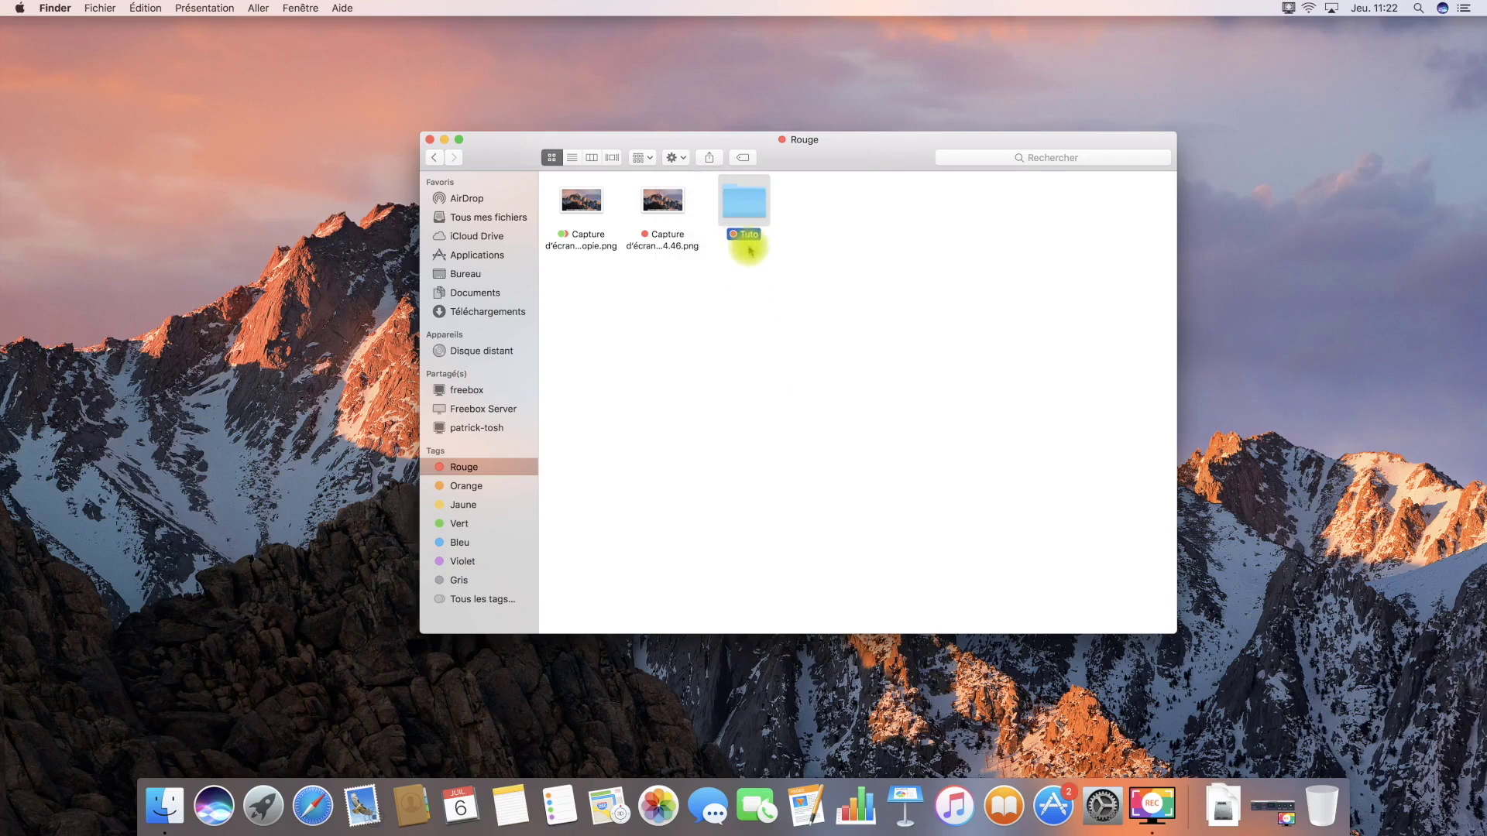
- Remove the Rouge tag from the Tuto folder and check the folder in Documents
click(683, 160)
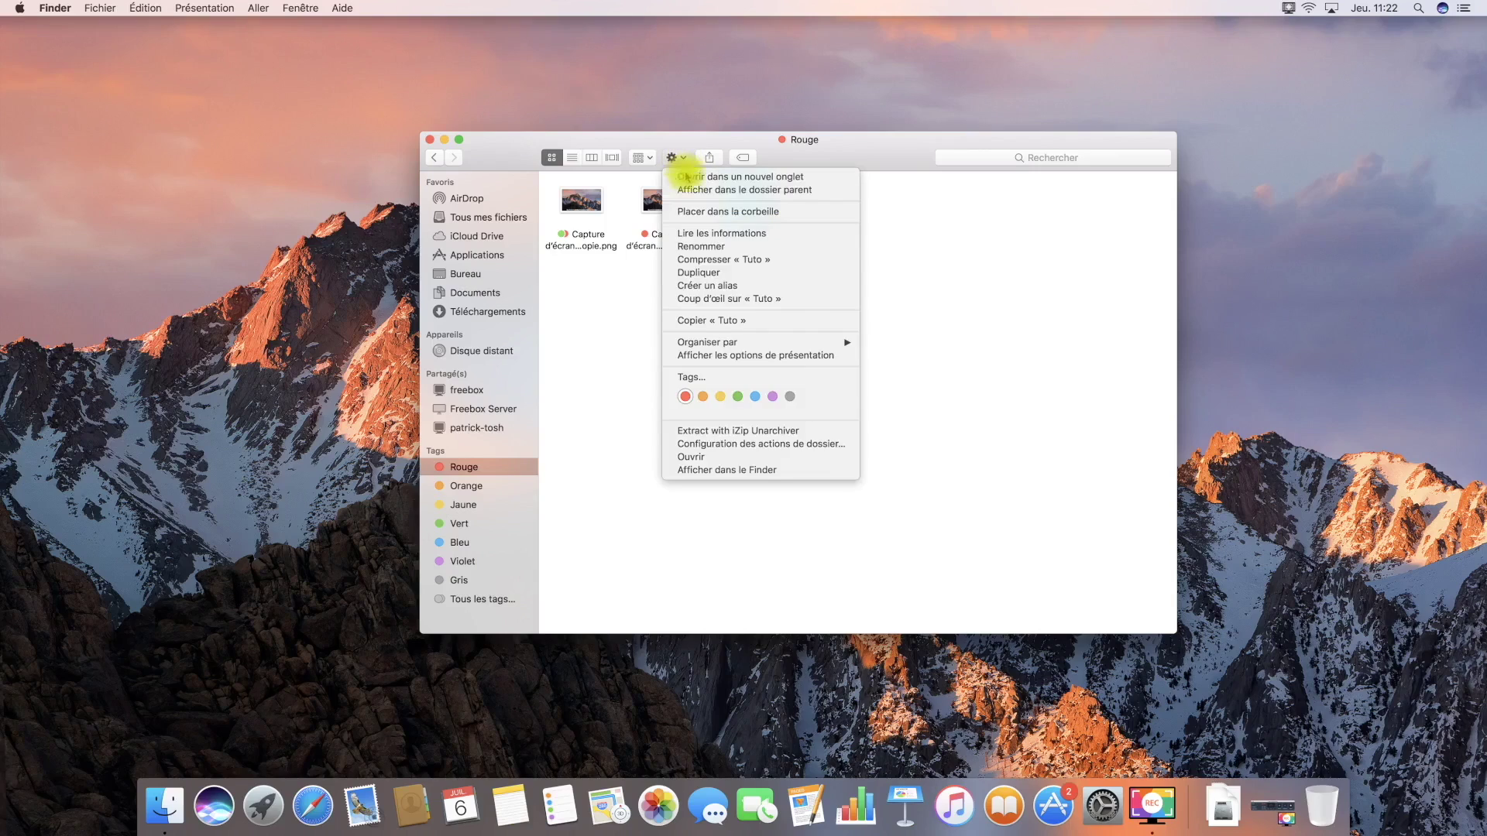
click(685, 399)
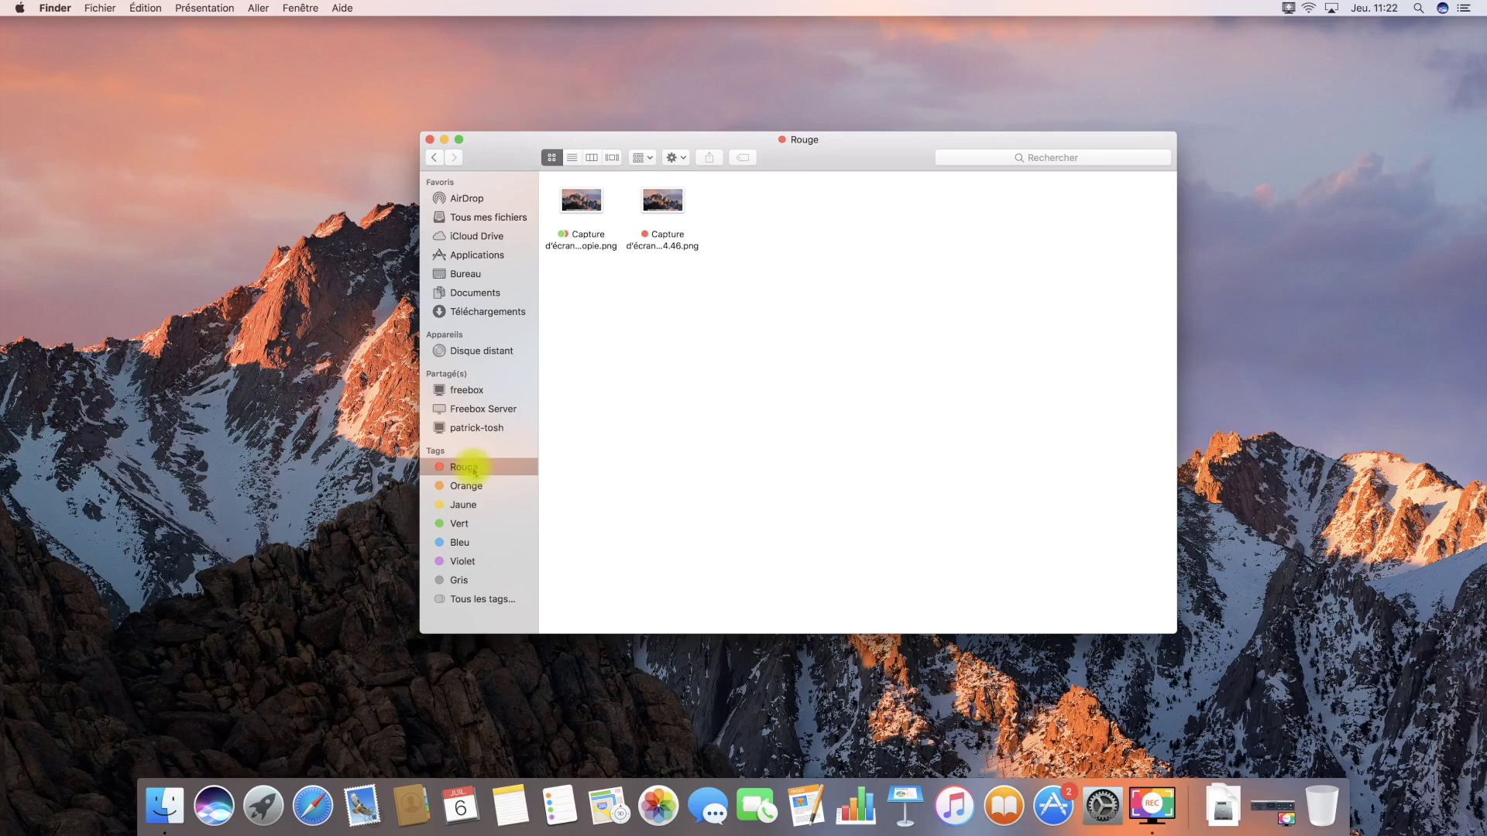
click(477, 299)
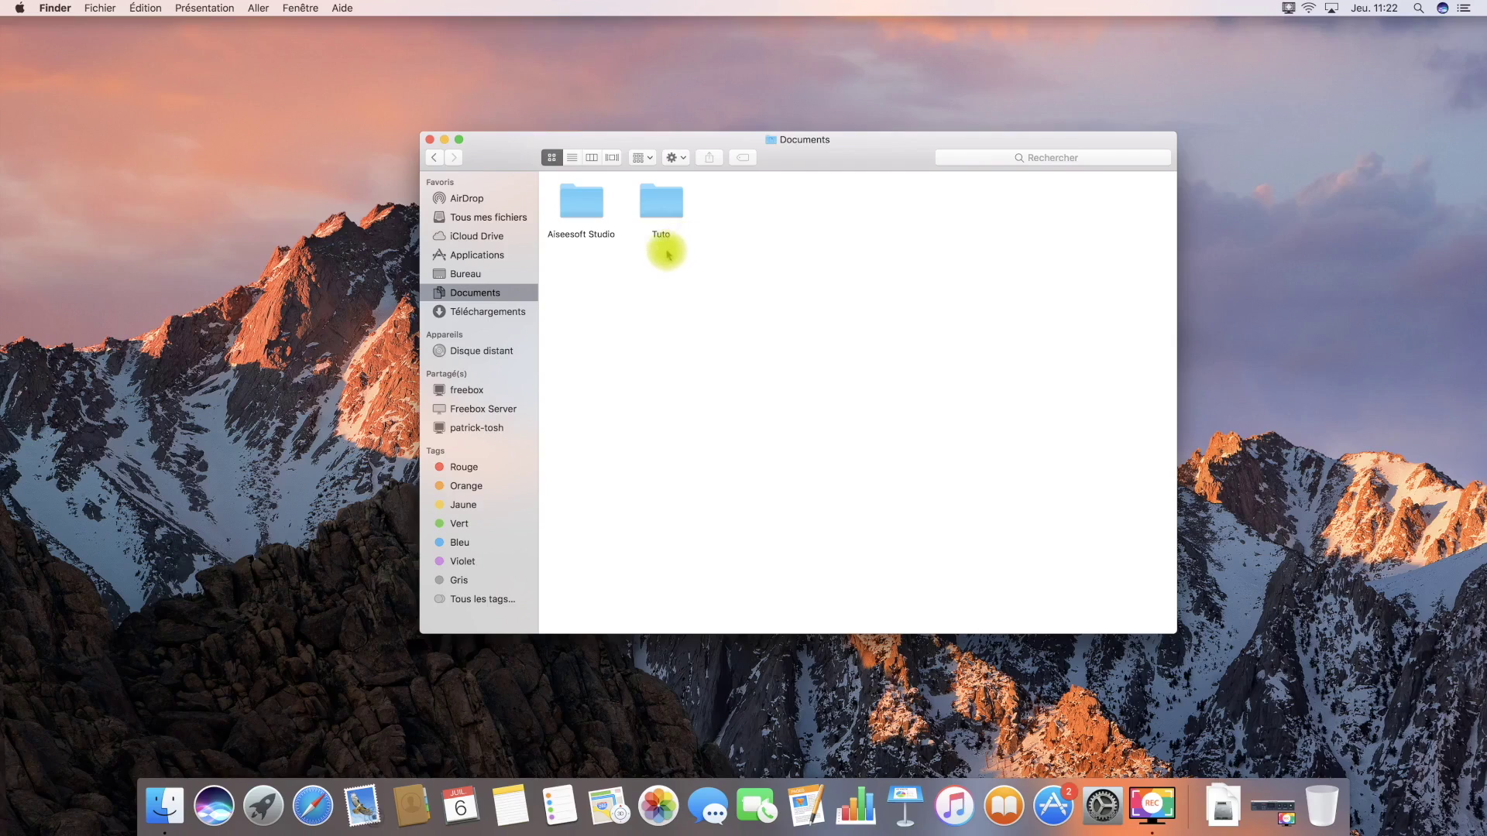
- Remove the Vert and Rouge tags from the screenshot copy "Capture d'écran 2017-06-15 15.12.07 copie.png" in the Rouge tag's list
click(463, 469)
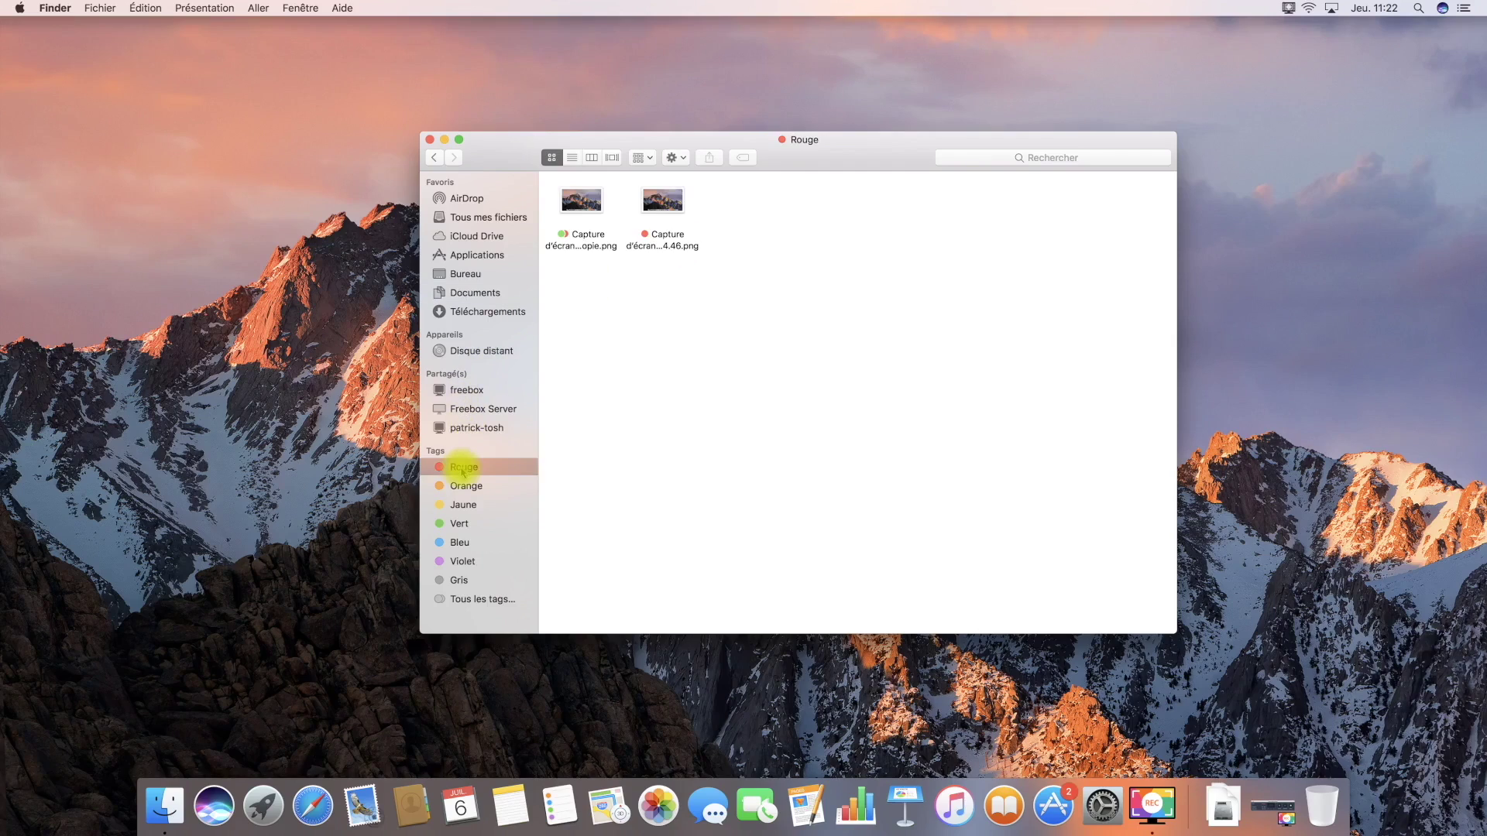
click(582, 213)
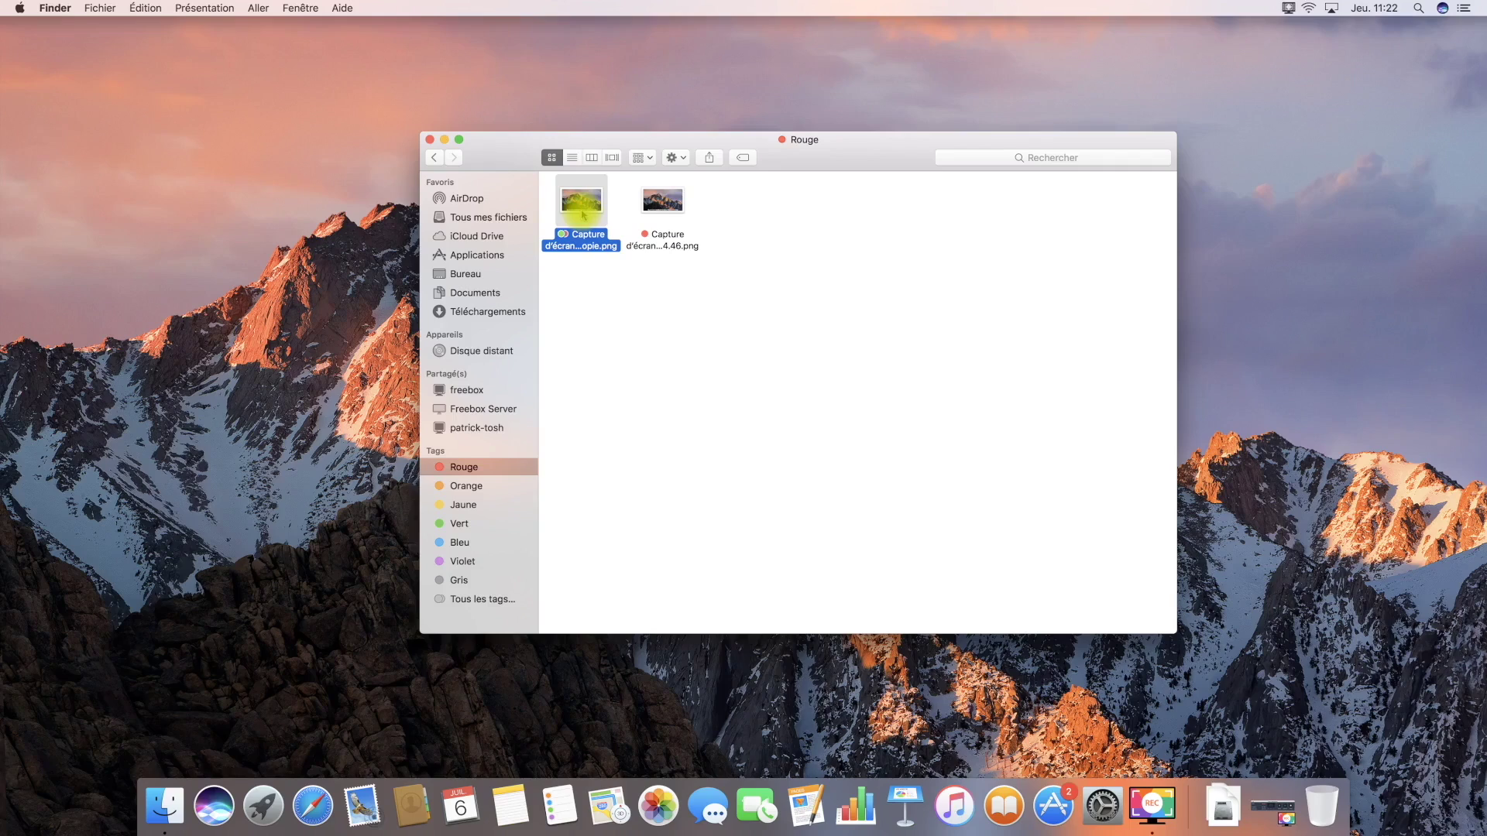
click(671, 158)
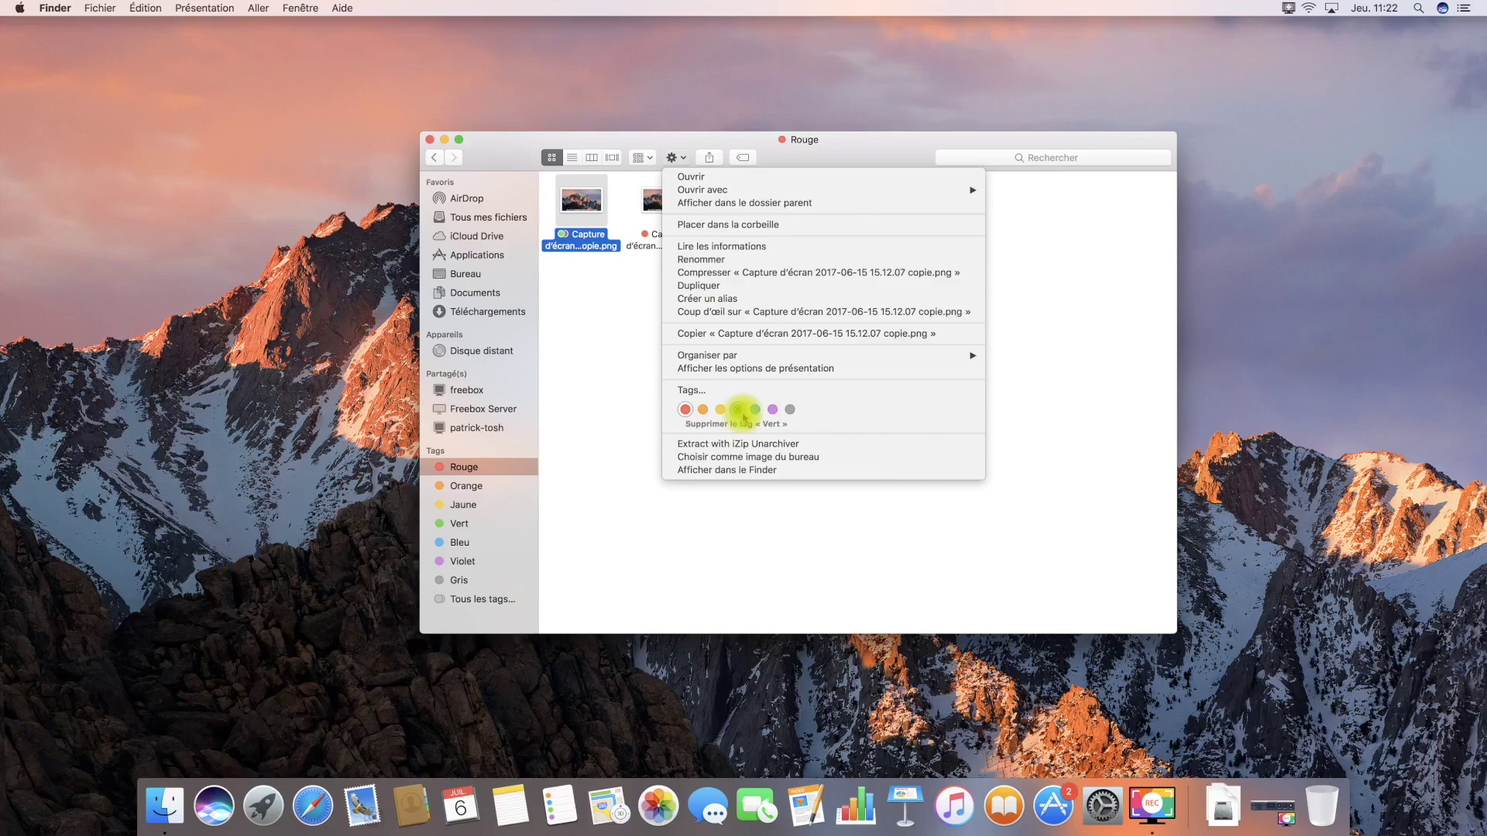
click(740, 411)
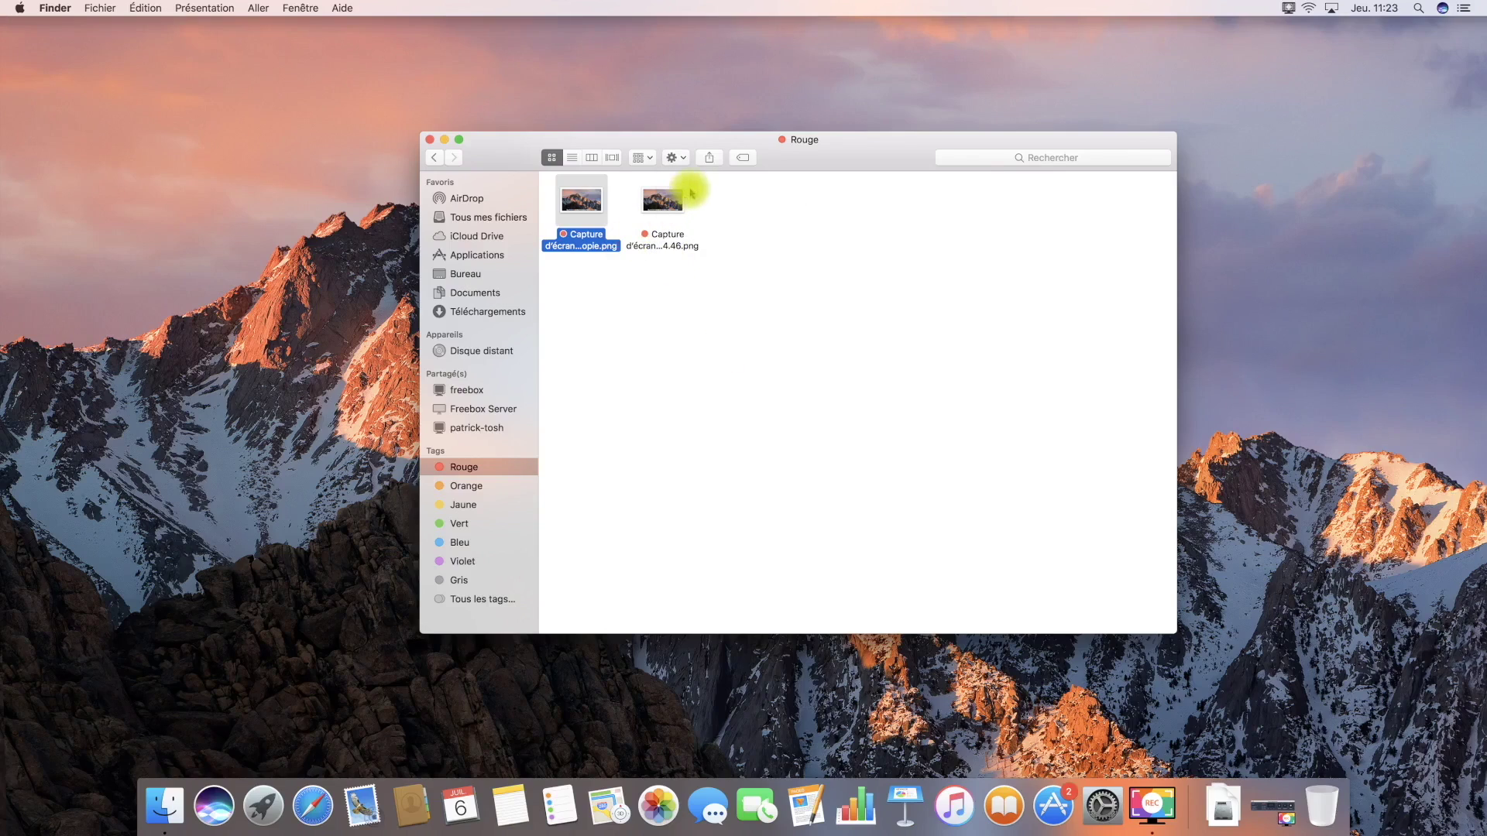
click(678, 157)
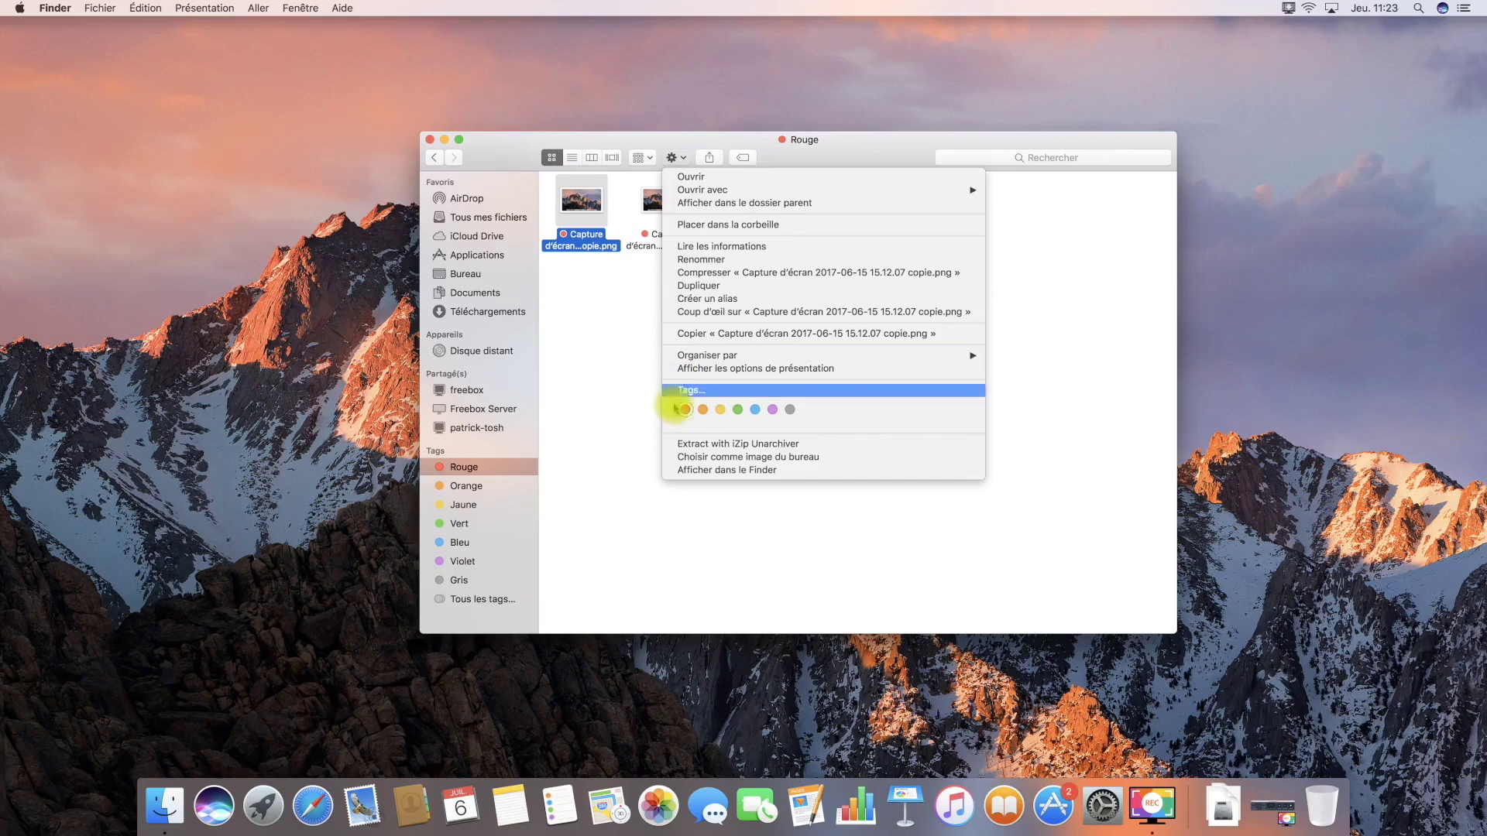
click(685, 411)
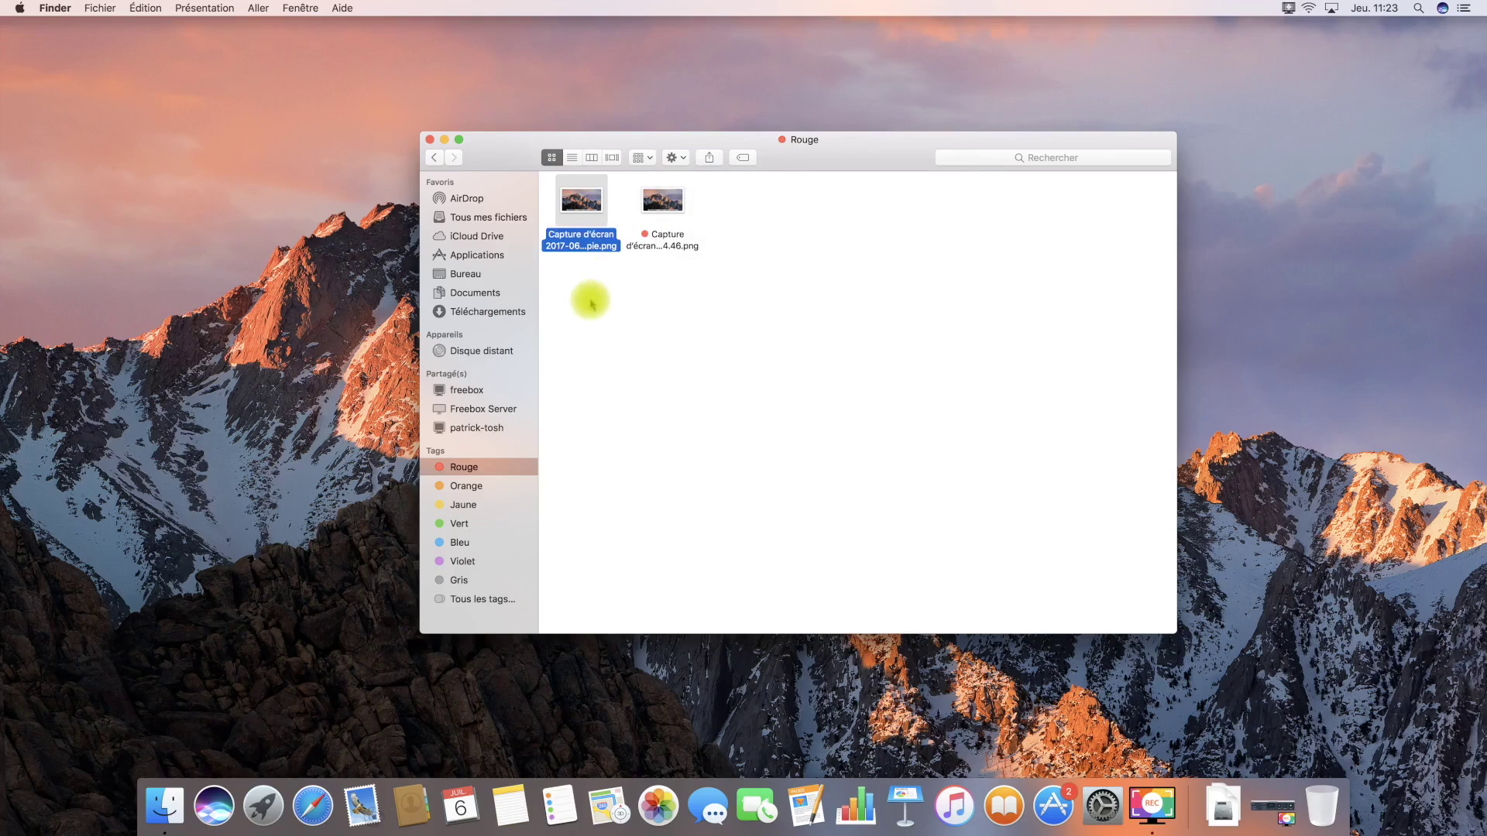
- Rename the Rouge tag as Travail
mouse_move(503, 453)
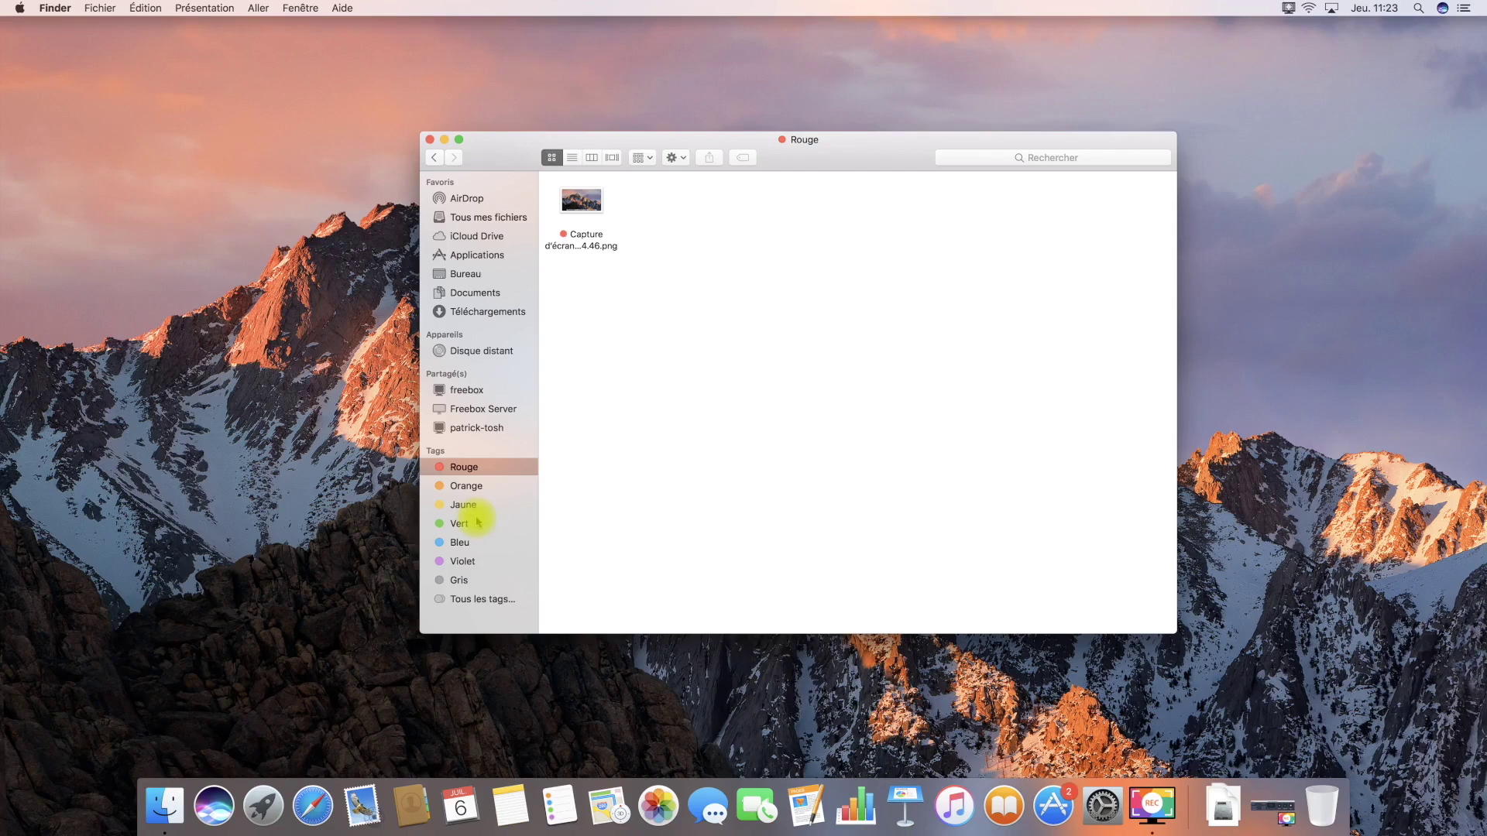
right_click(471, 473)
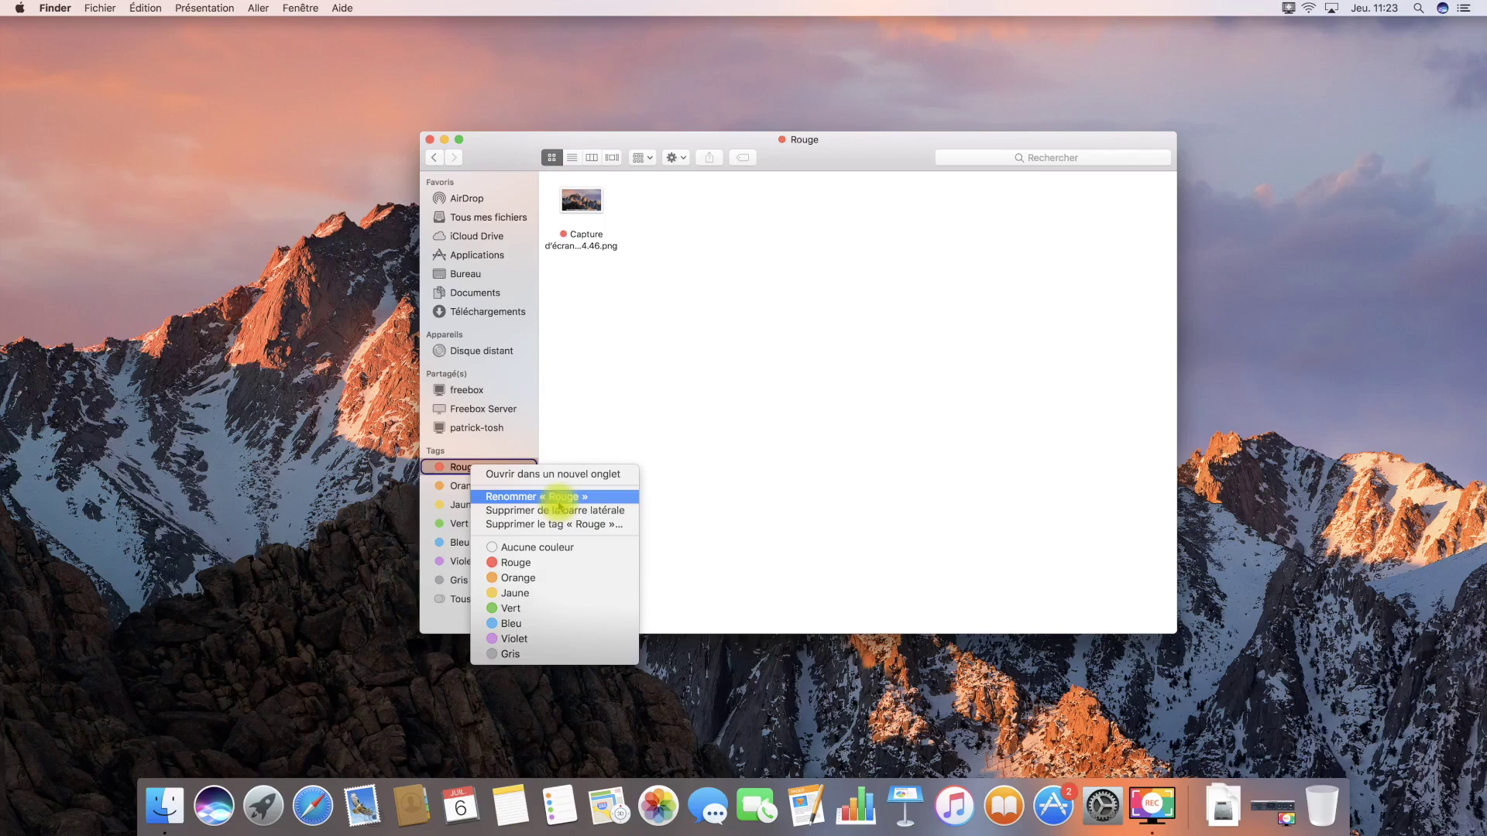
click(559, 502)
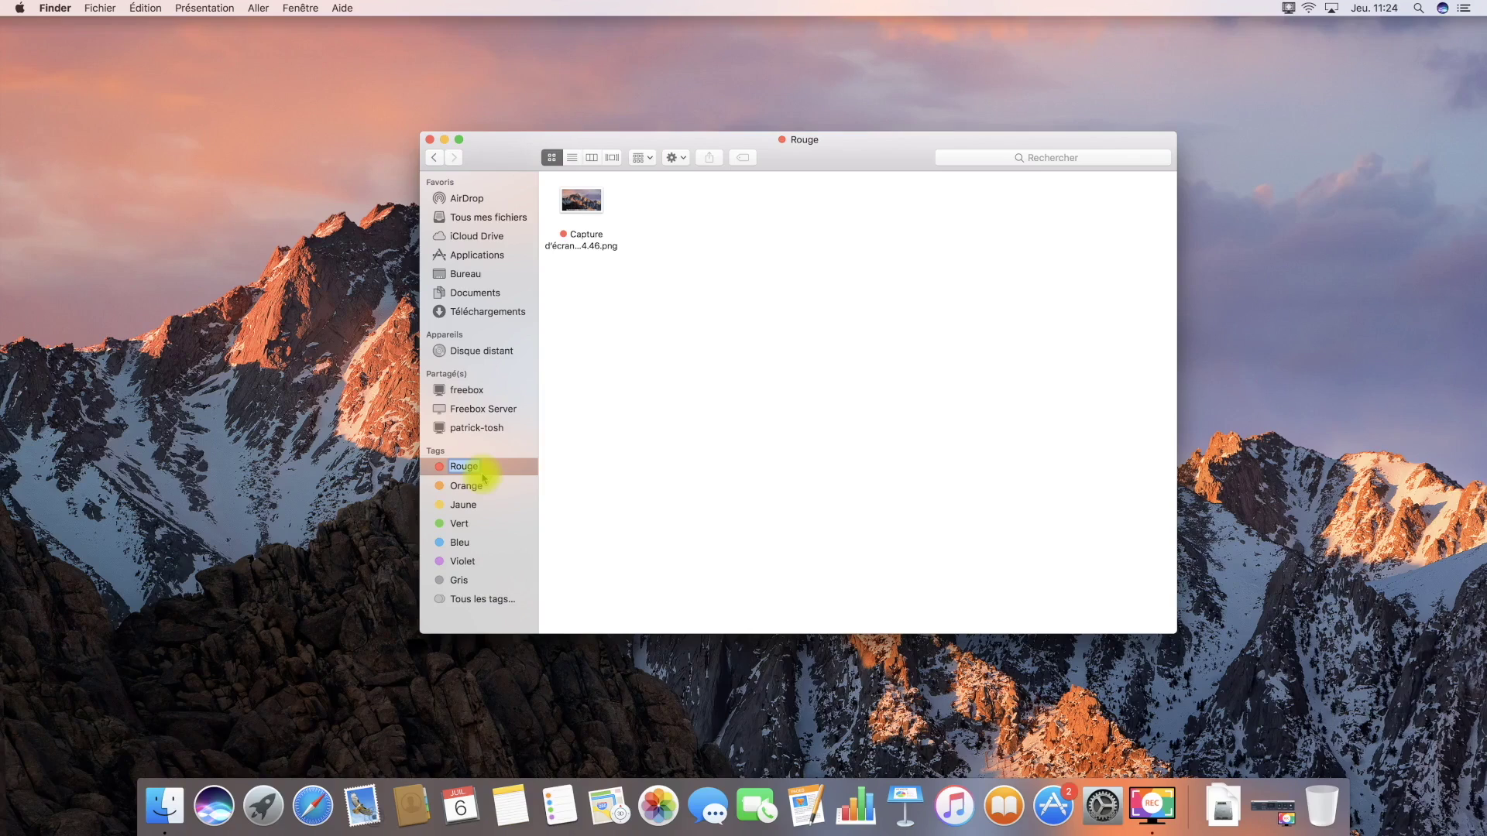
text(Travail)
key(Return)
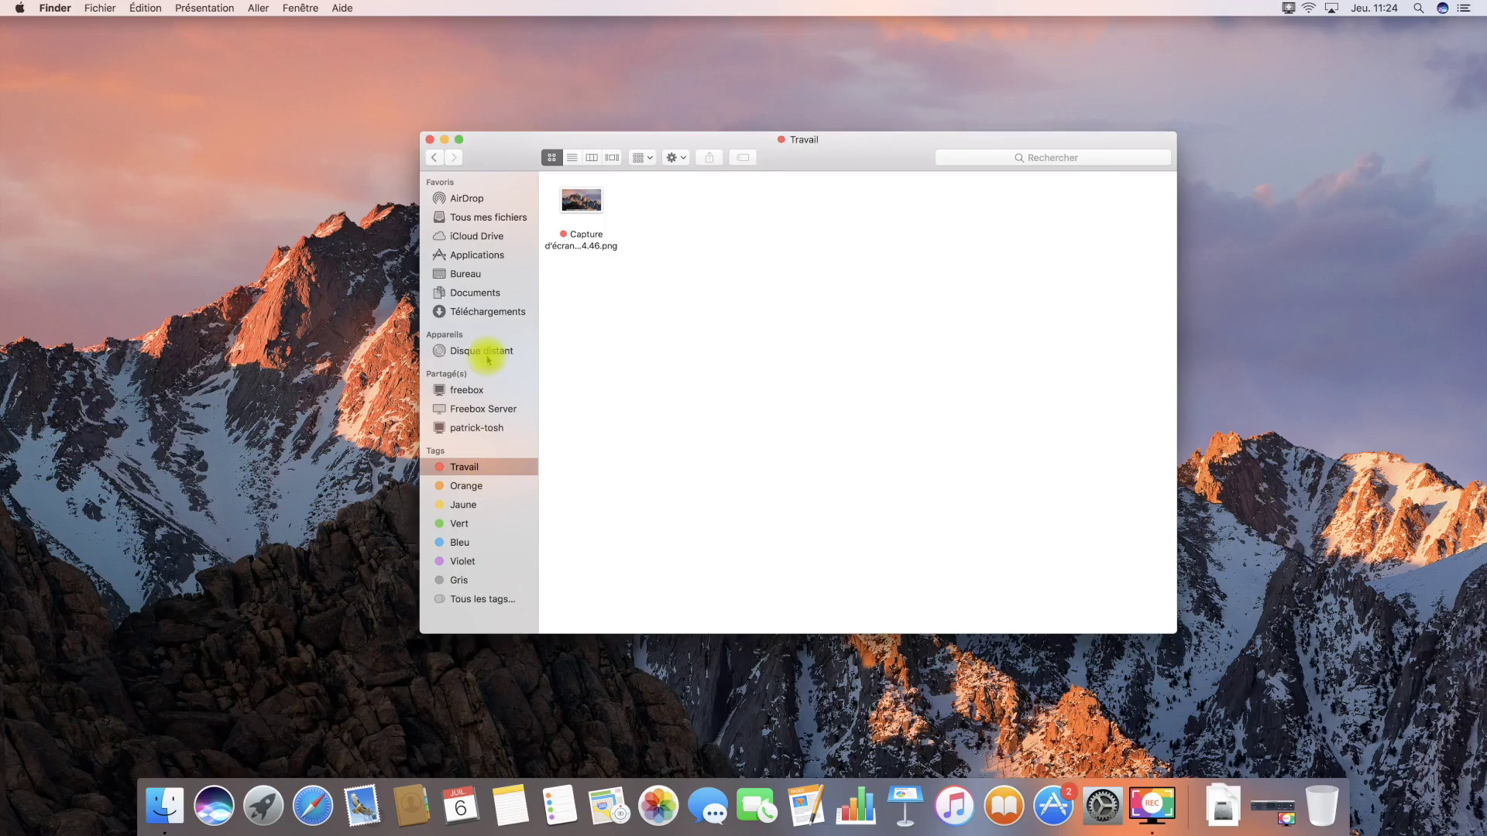
- Tag the Tuto folder in Documents with the red Travail tag and show the items tagged Travail
click(475, 293)
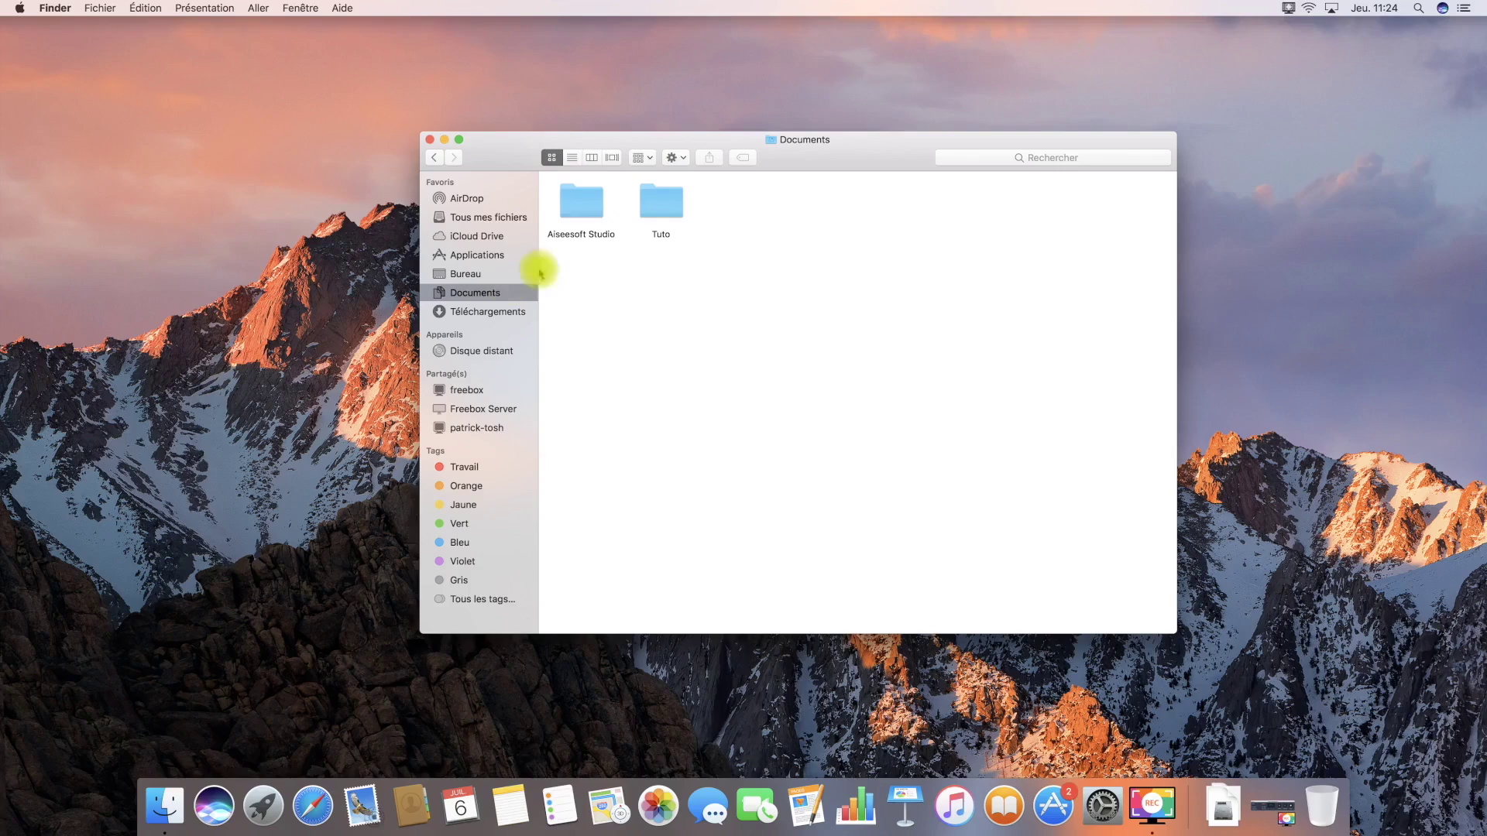
click(653, 207)
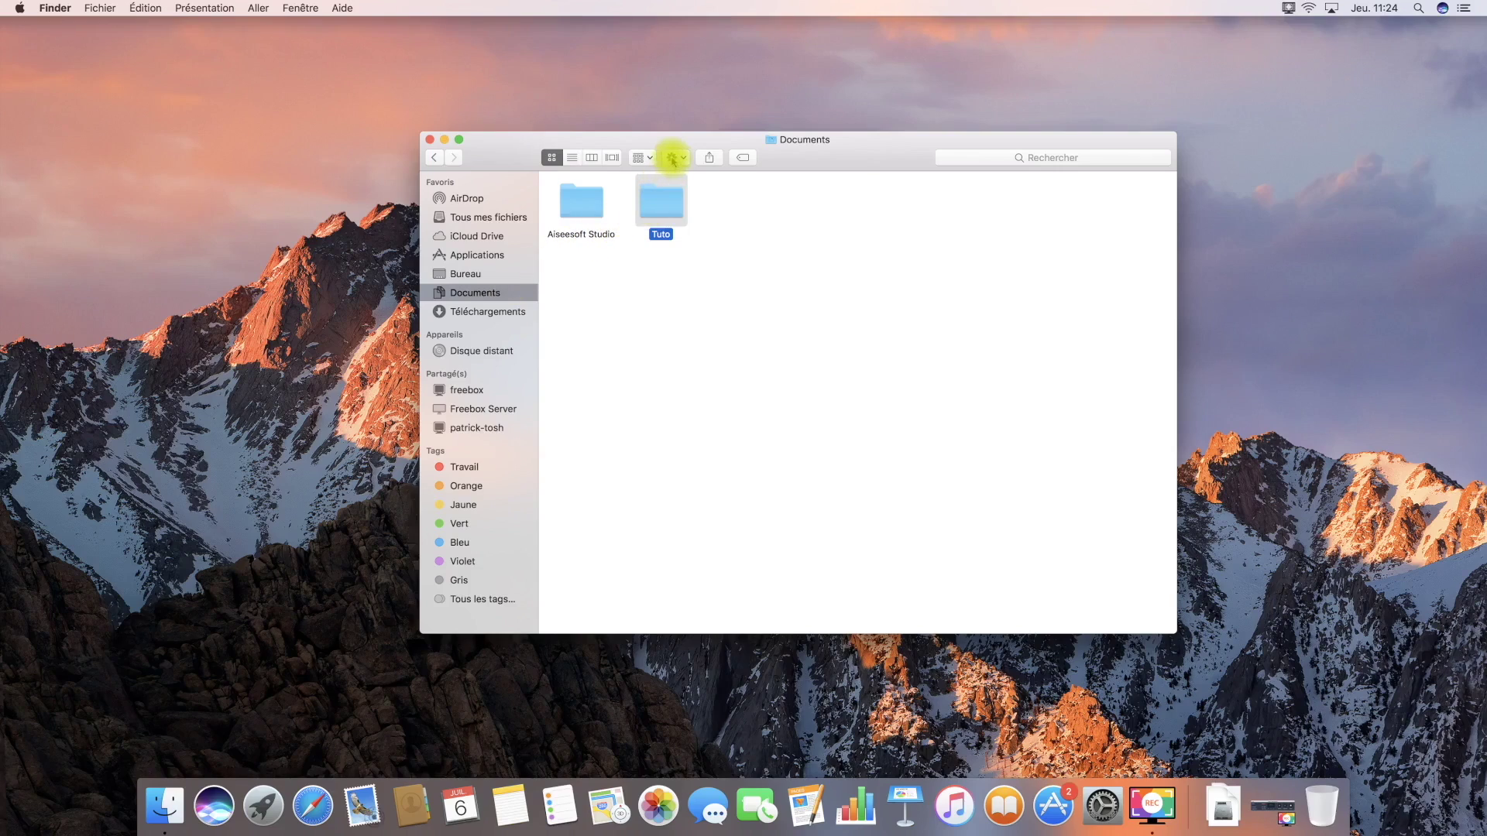
click(672, 158)
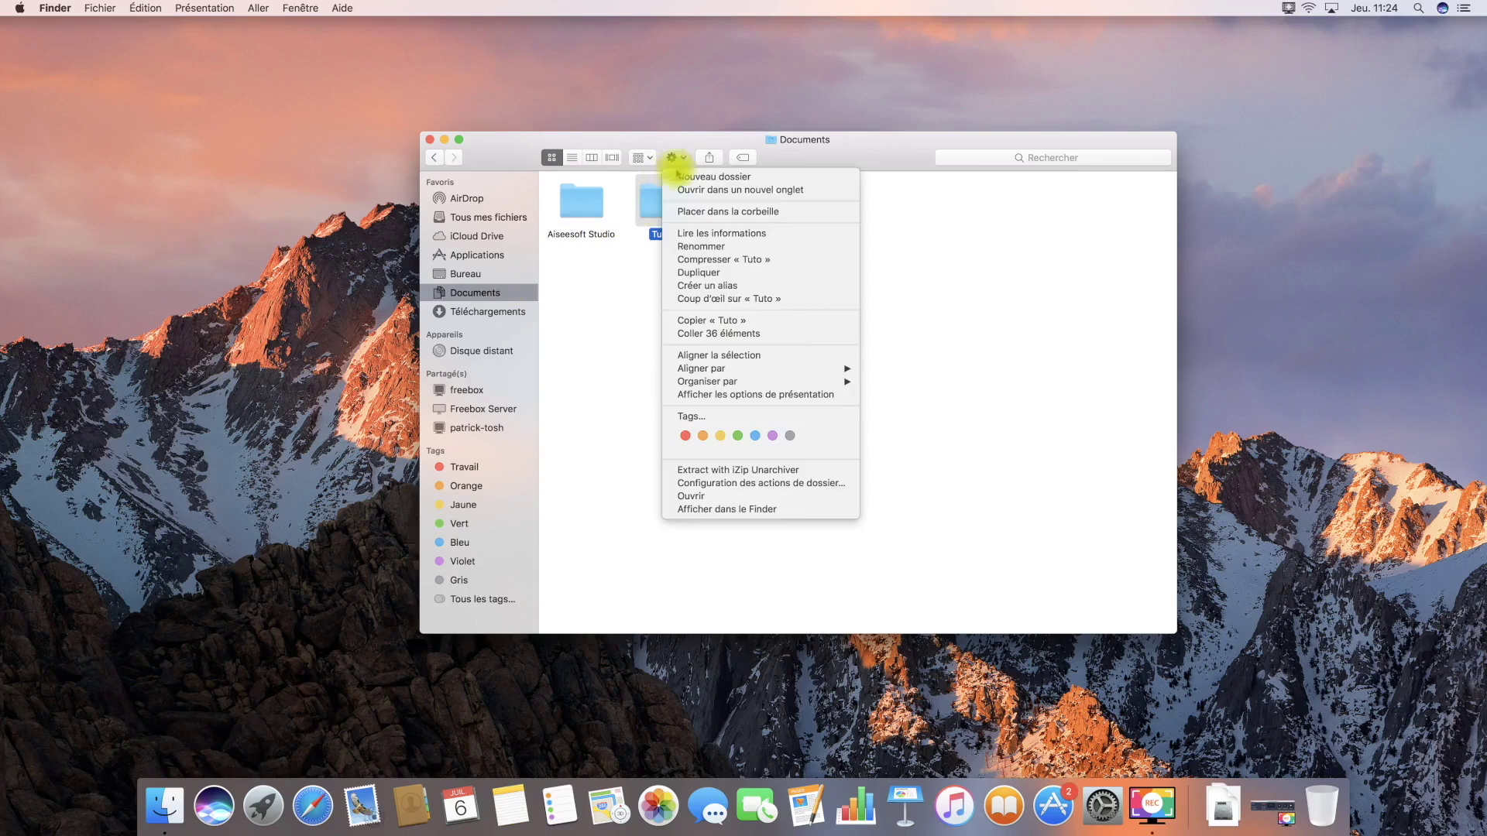
click(686, 436)
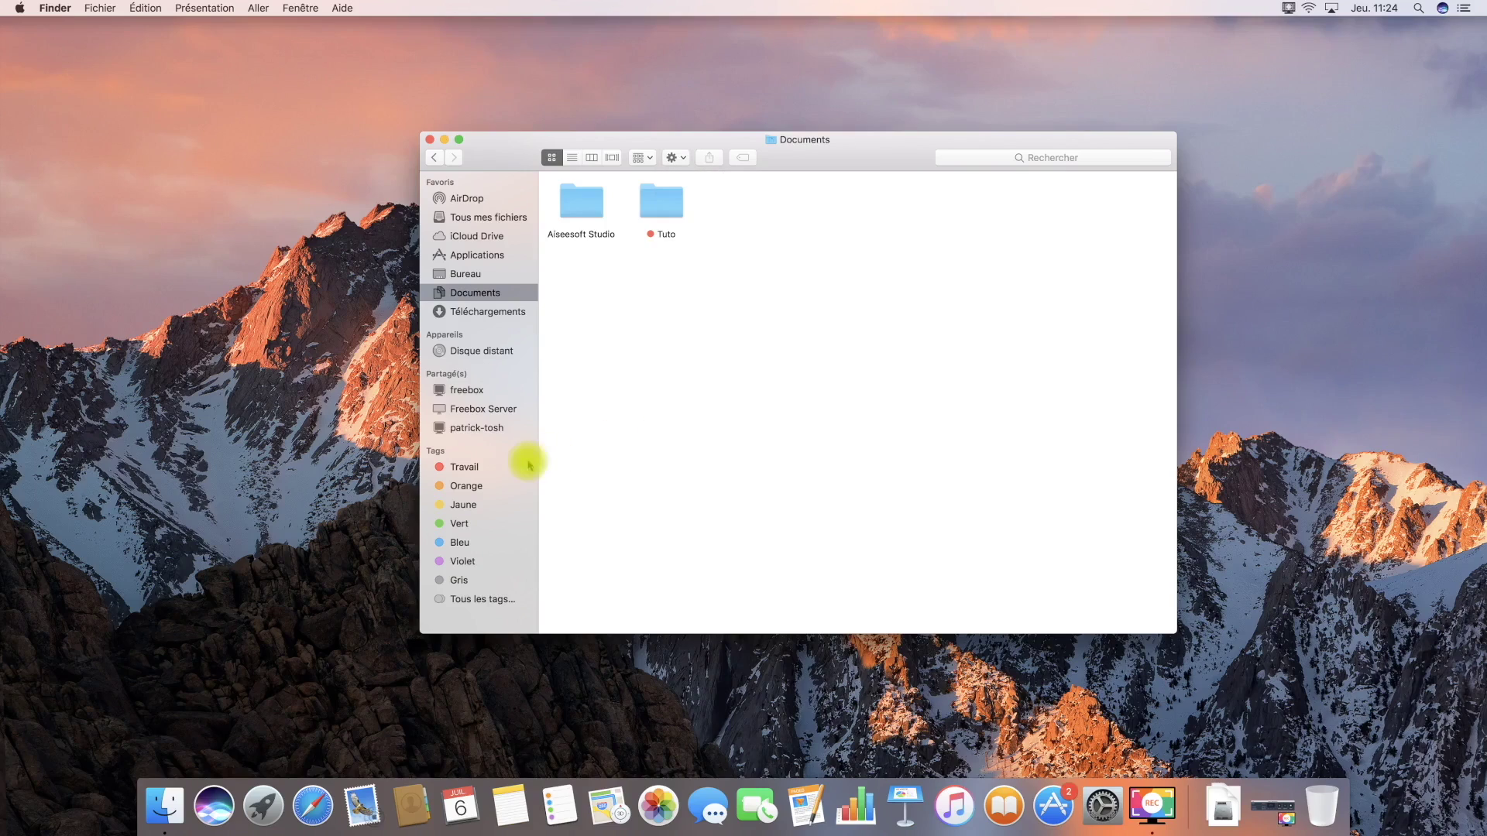
click(462, 468)
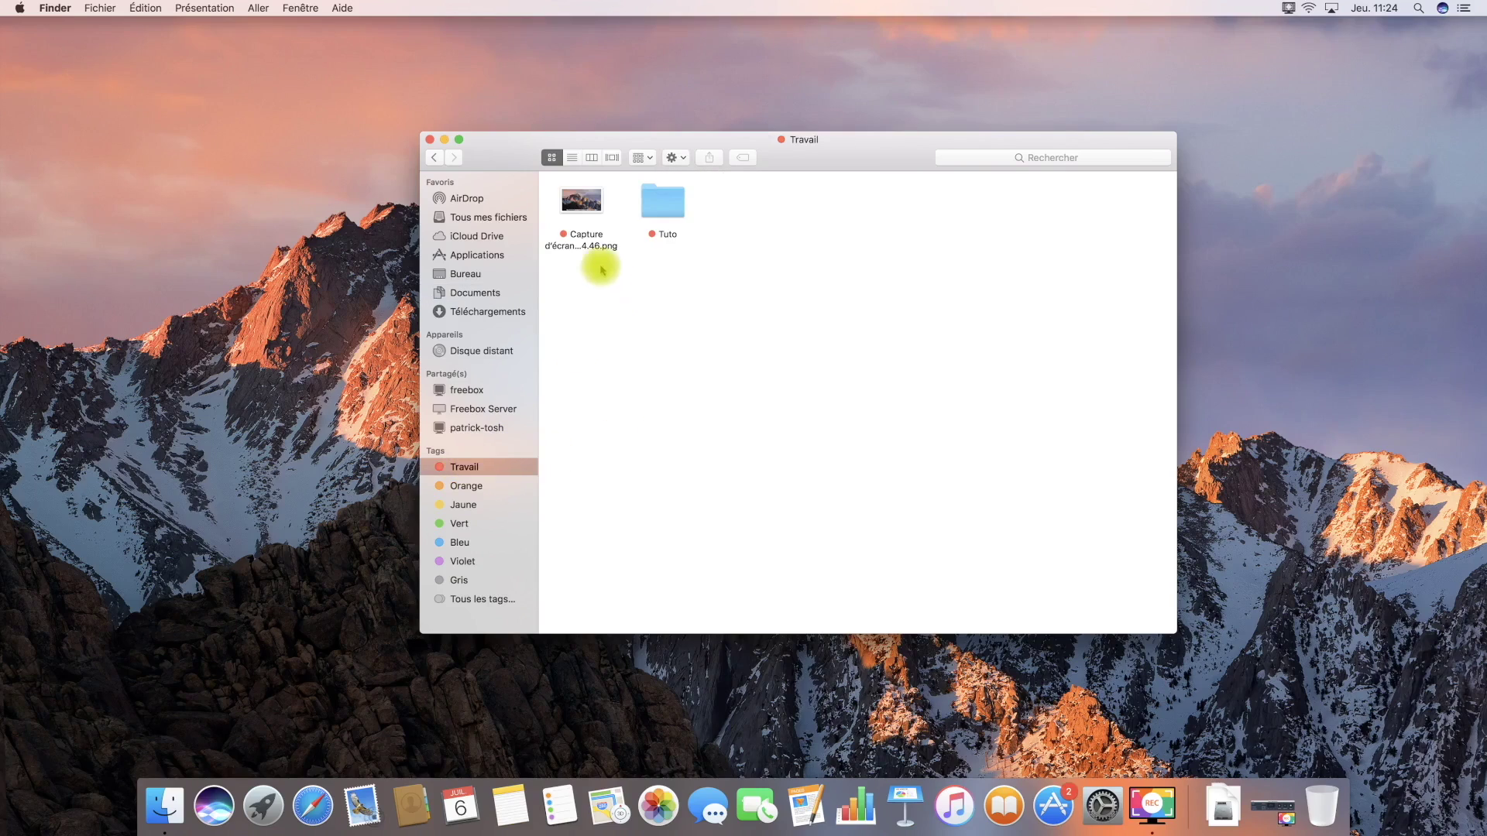